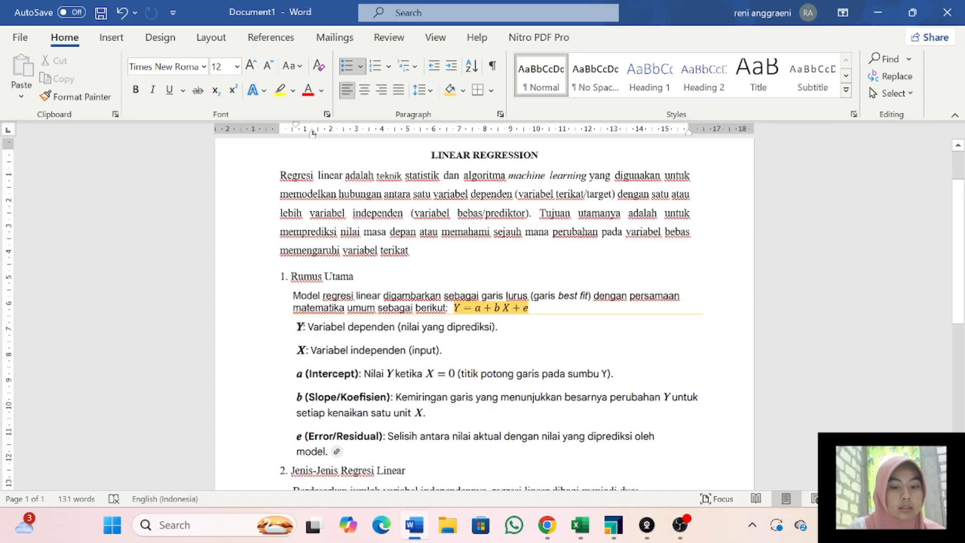
Read through the linear regression document, from the introduction and main formula to the types of linear regression
{"action": "scroll", "coordinate": [484, 314], "scroll_direction": "down", "scroll_amount": 1}
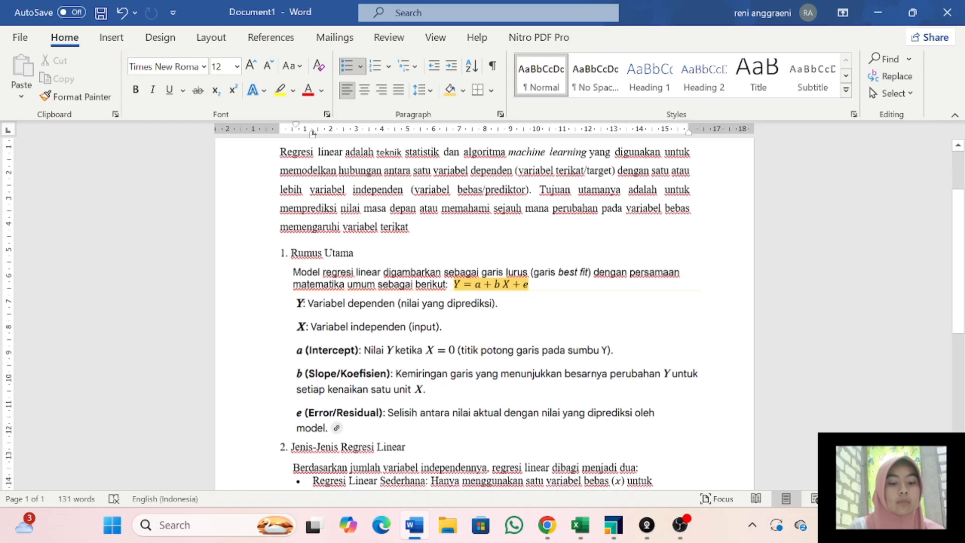
{"action": "scroll", "coordinate": [484, 314], "scroll_direction": "up", "scroll_amount": 2}
{"action": "scroll", "coordinate": [484, 314], "scroll_direction": "down", "scroll_amount": 1}
{"action": "scroll", "coordinate": [390, 270], "scroll_direction": "down", "scroll_amount": 3}
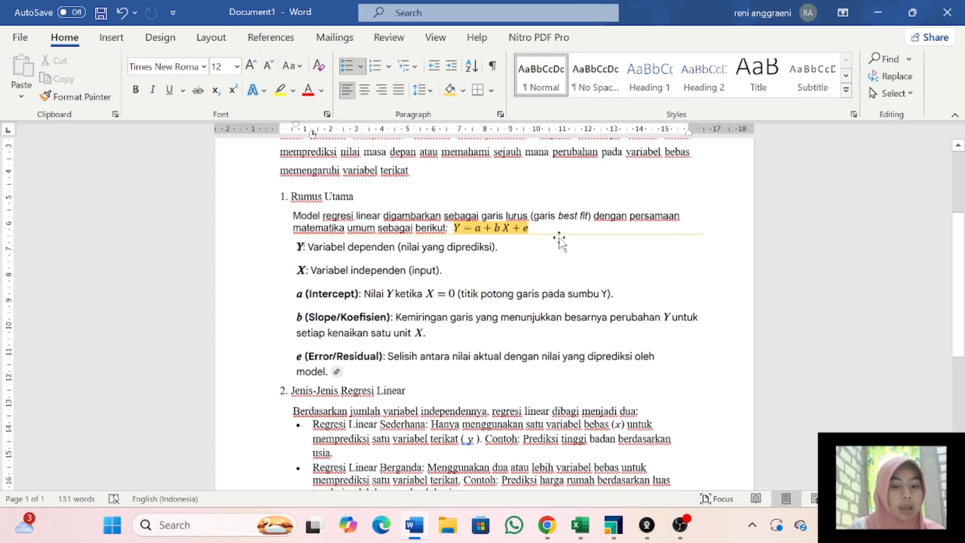
{"action": "scroll", "coordinate": [307, 333], "scroll_direction": "down", "scroll_amount": 1}
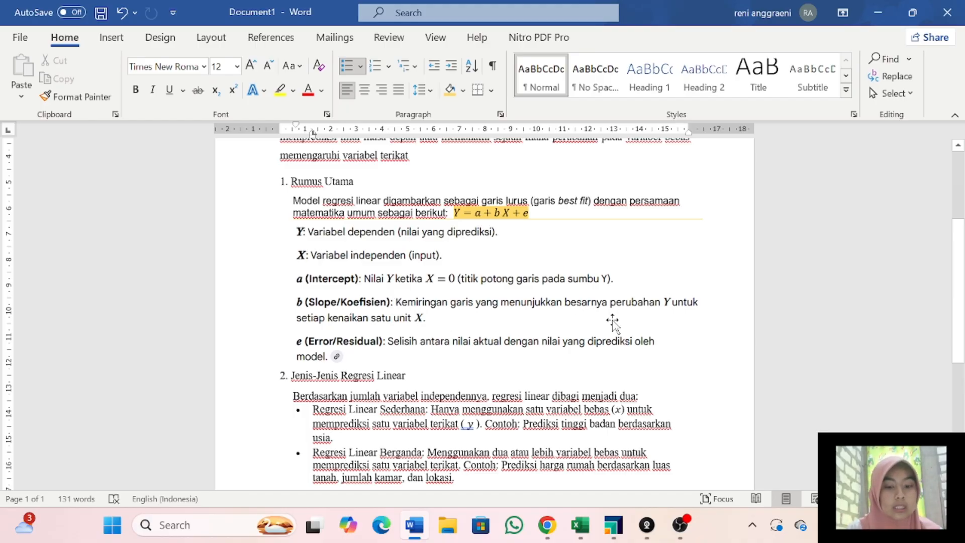
{"action": "scroll", "coordinate": [430, 342], "scroll_direction": "down", "scroll_amount": 1}
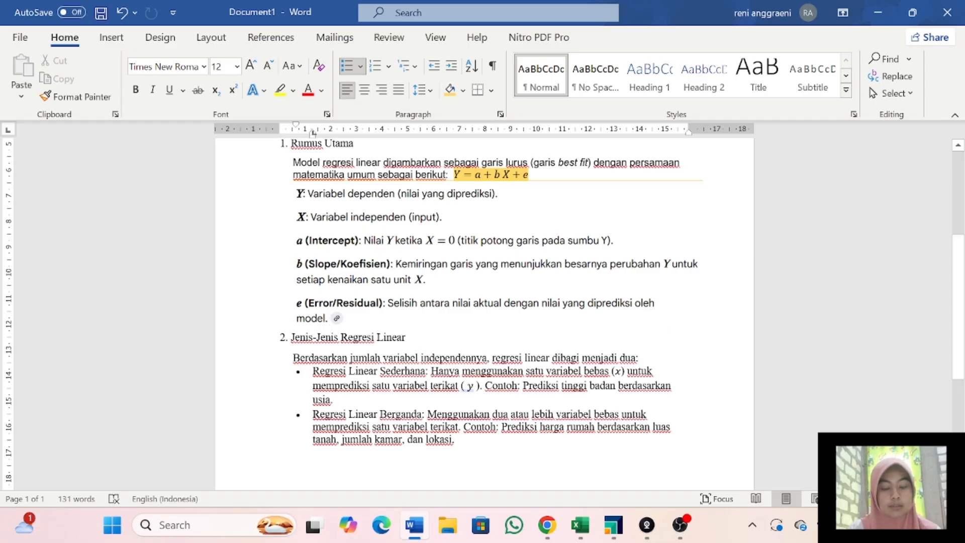
{"action": "scroll", "coordinate": [342, 366], "scroll_direction": "down", "scroll_amount": 3}
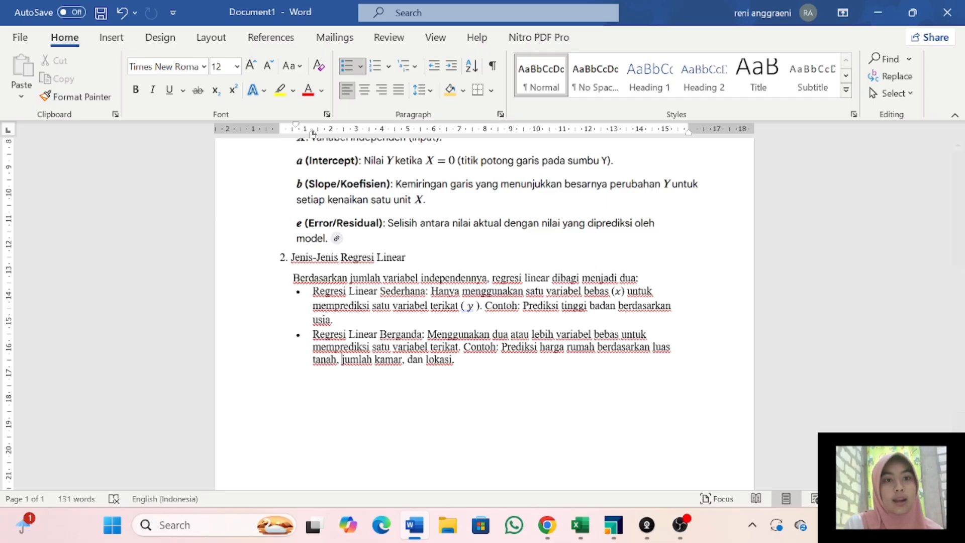
Switch from the Word document to the Book1 workbook in Excel
{"action": "mouse_move", "coordinate": [590, 539]}
{"action": "left_click", "coordinate": [482, 462]}
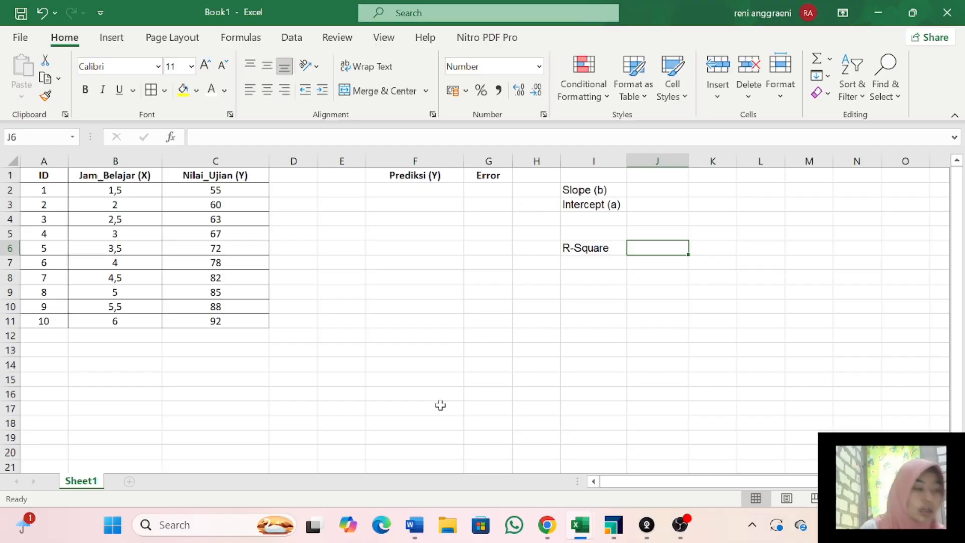
{"action": "left_click", "coordinate": [414, 525]}
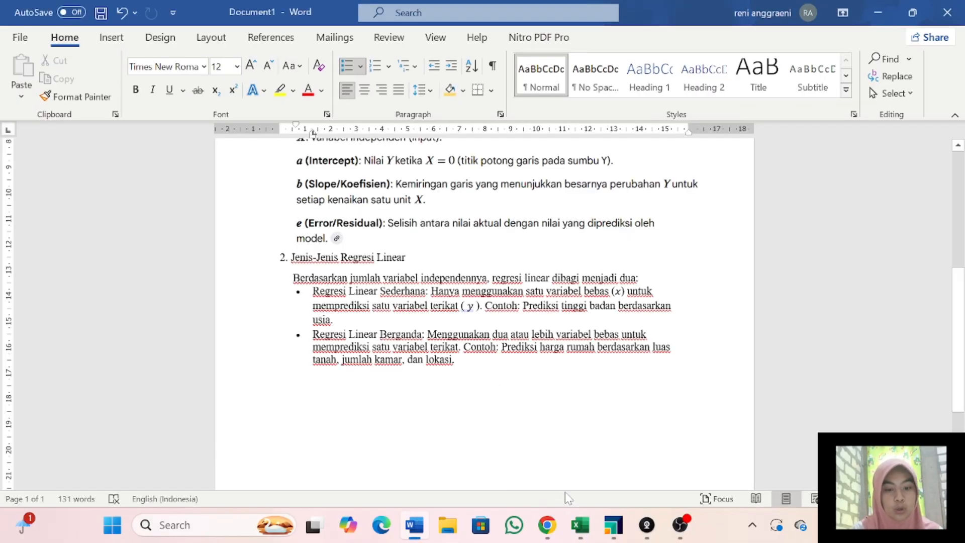
{"action": "mouse_move", "coordinate": [580, 525]}
{"action": "mouse_move", "coordinate": [645, 465]}
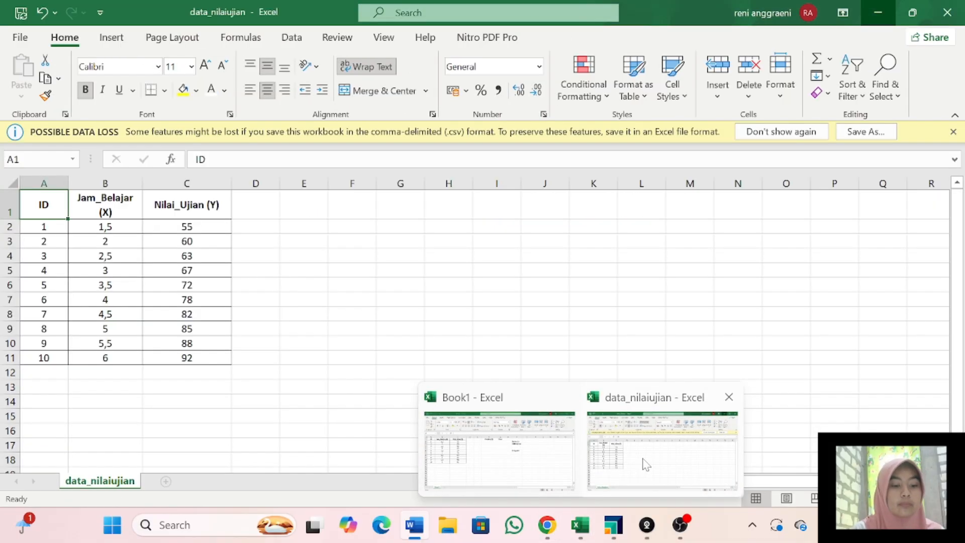
{"action": "left_click", "coordinate": [542, 459]}
{"action": "left_click", "coordinate": [649, 189]}
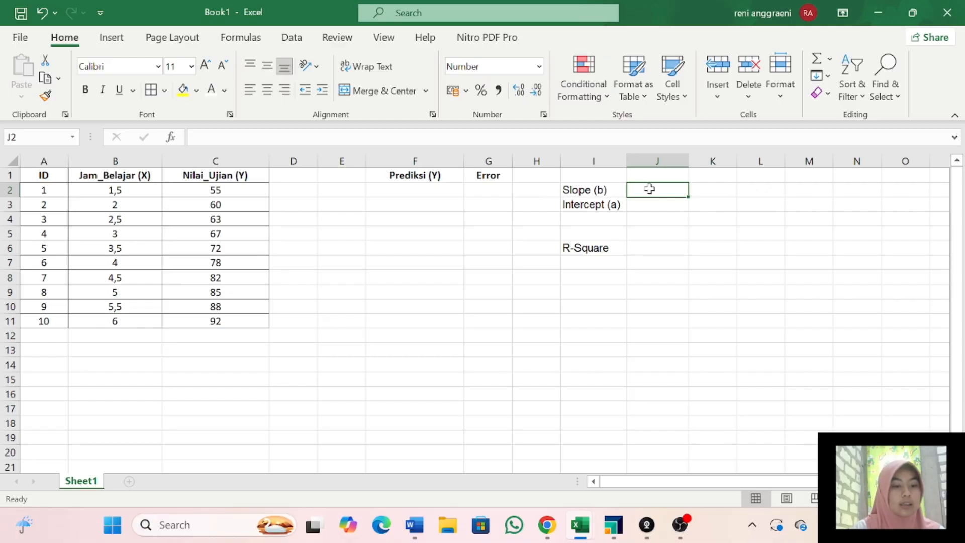
{"action": "type", "text": "s"}
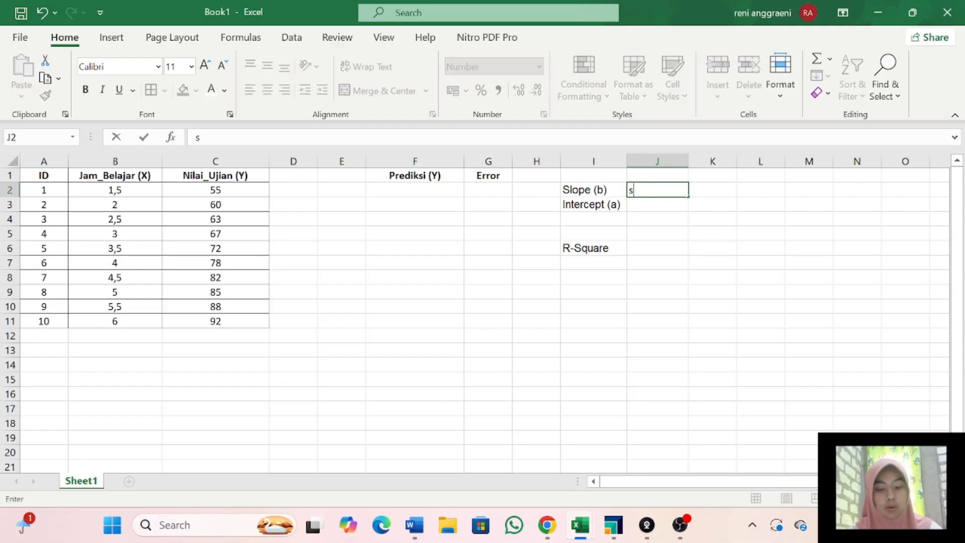
{"action": "key", "text": "BackSpace"}
{"action": "key", "text": "BackSpace"}
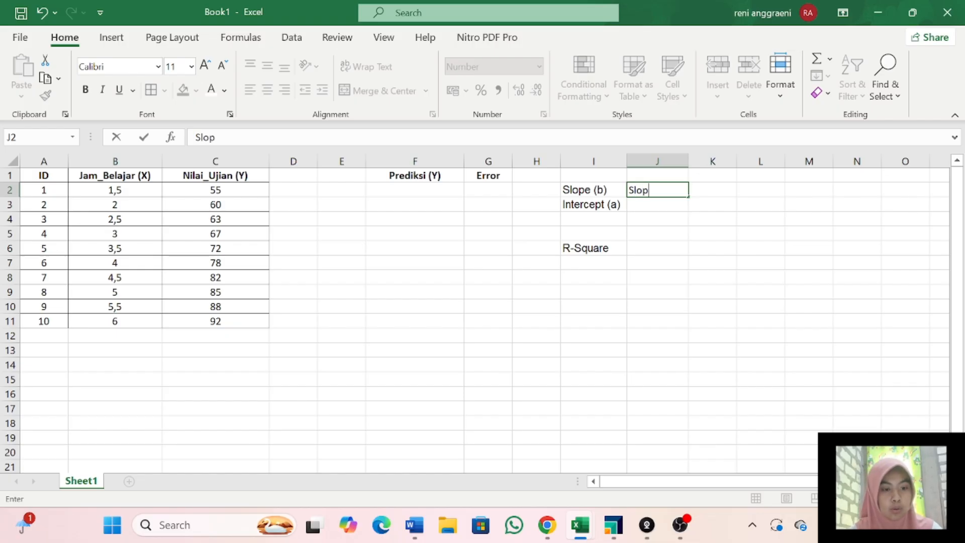
{"action": "key", "text": "BackSpace"}
{"action": "key", "text": "BackSpace"}
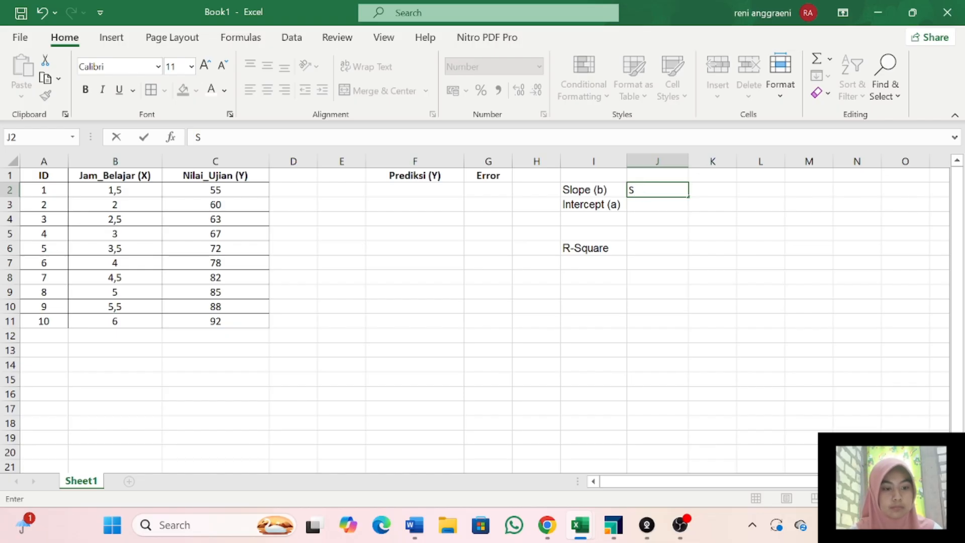
{"action": "left_click", "coordinate": [630, 247]}
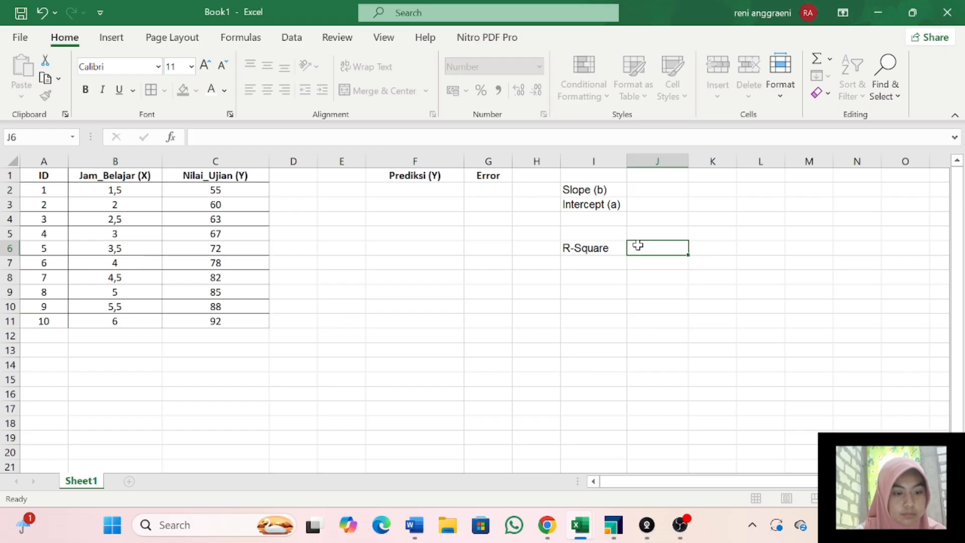
Calculate the slope in cell J2 with SLOPE, using C2:C11 as the known ys and B2:B11 as the known xs
{"action": "left_click", "coordinate": [643, 190]}
{"action": "type", "text": "=s"}
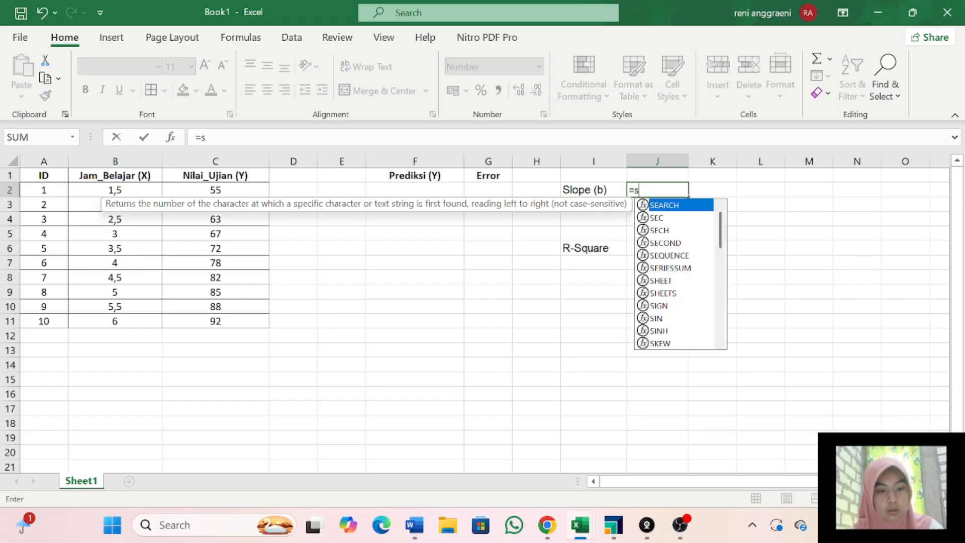
{"action": "key", "text": "BackSpace"}
{"action": "type", "text": "S"}
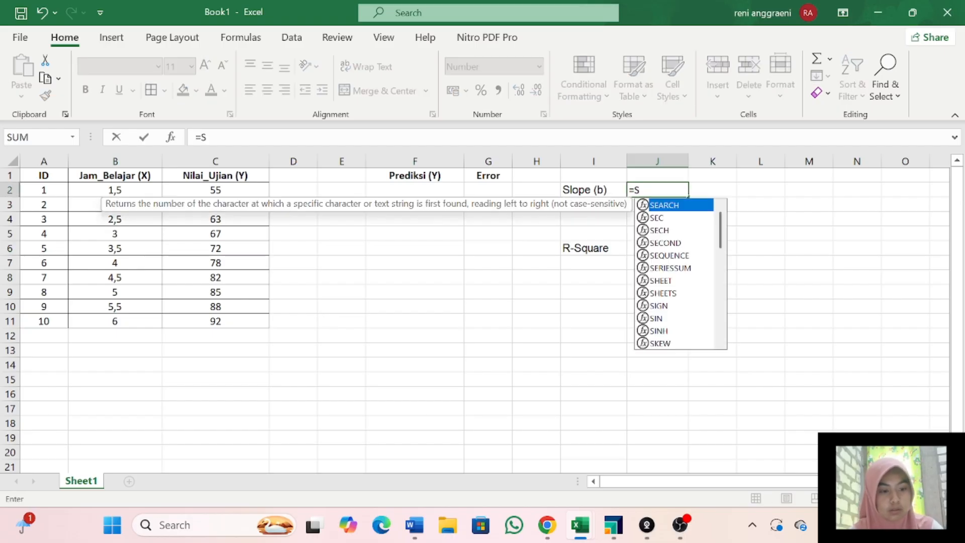
{"action": "type", "text": "lop"}
{"action": "double_click", "coordinate": [659, 205]}
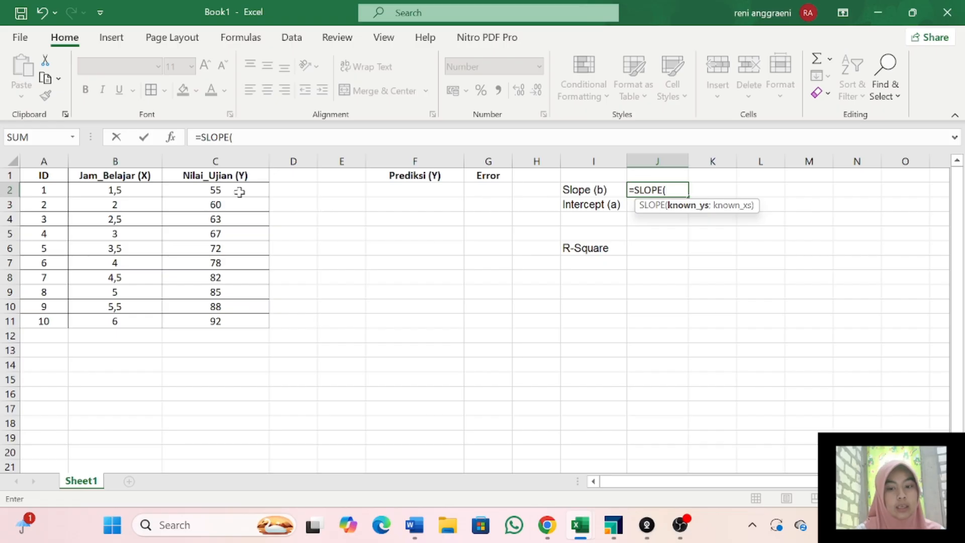
{"action": "left_click_drag", "start_coordinate": [250, 189], "coordinate": [239, 321]}
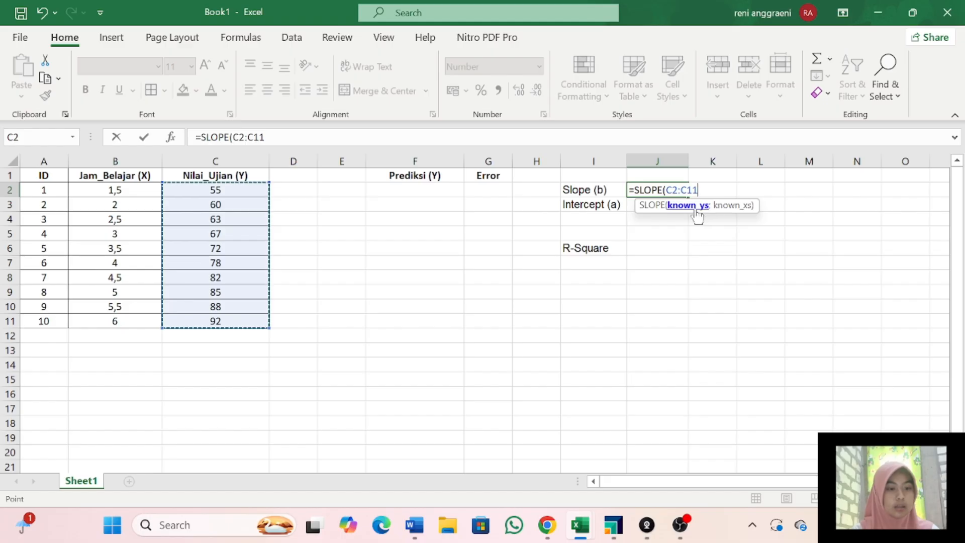
{"action": "type", "text": ";"}
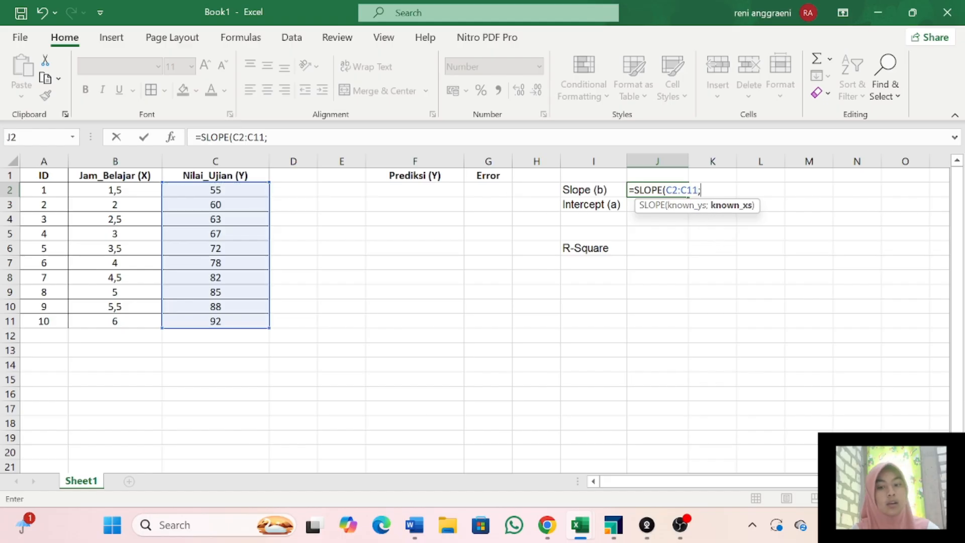
{"action": "left_click_drag", "start_coordinate": [123, 191], "coordinate": [142, 322]}
{"action": "type", "text": ")"}
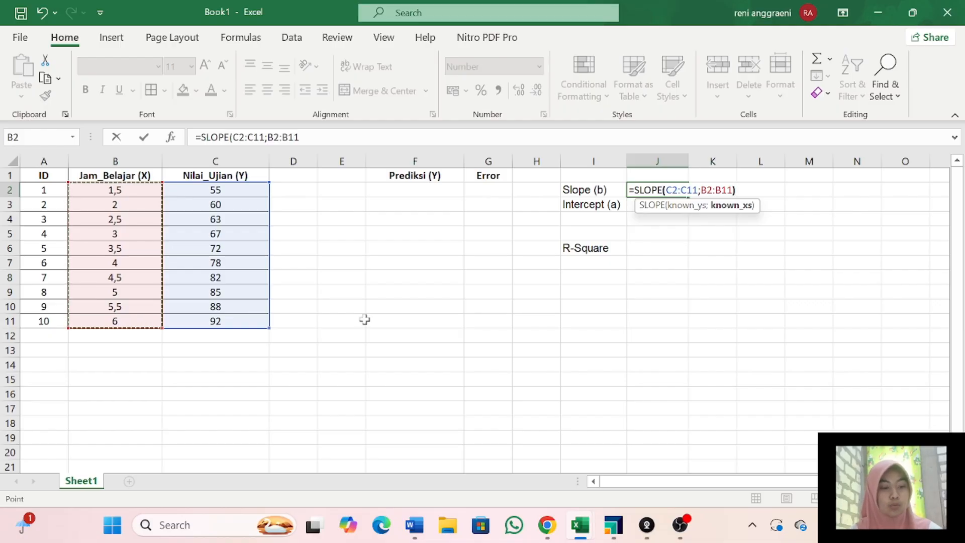
{"action": "key", "text": "Return"}
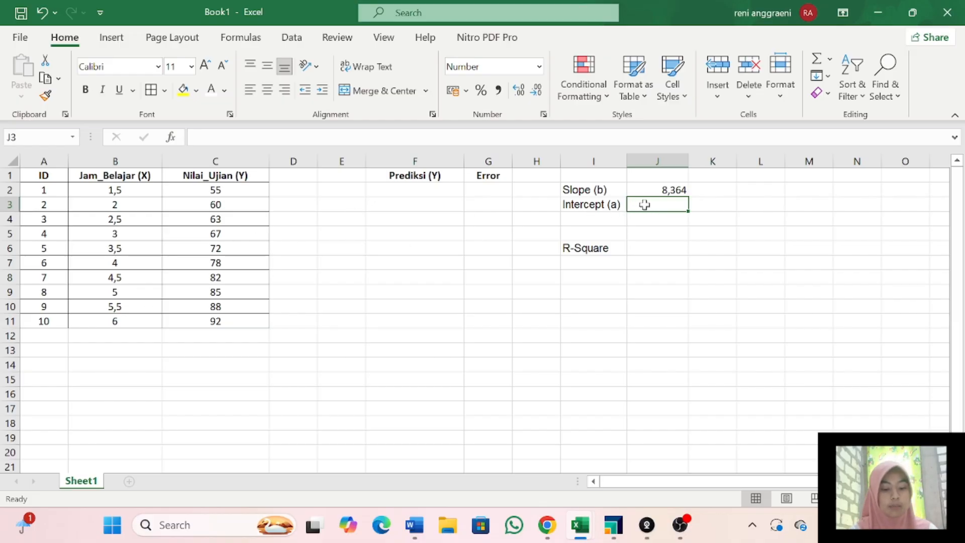
Calculate the intercept in cell J3 with INTERCEPT, using C2:C11 as the known ys and B2:B11 as the known xs
{"action": "type", "text": "=in"}
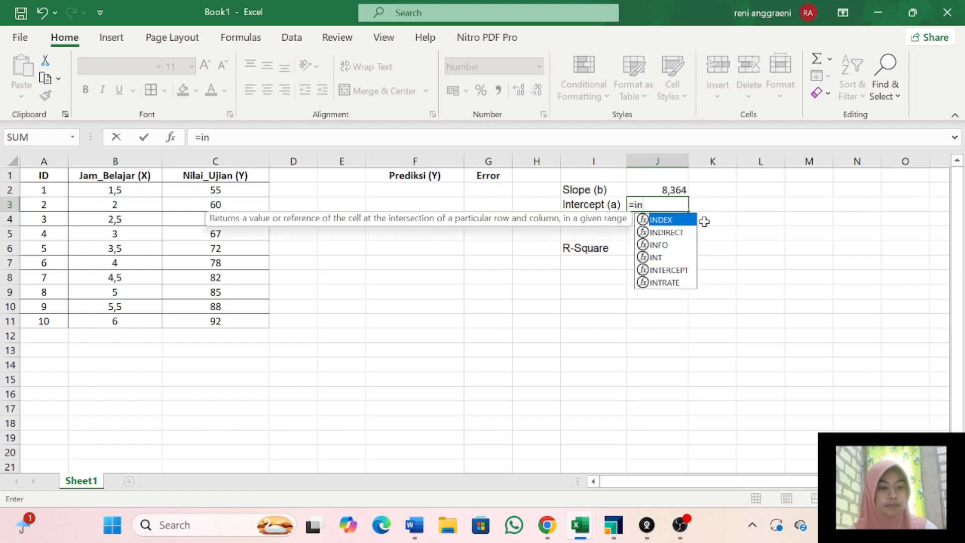
{"action": "left_click", "coordinate": [673, 269]}
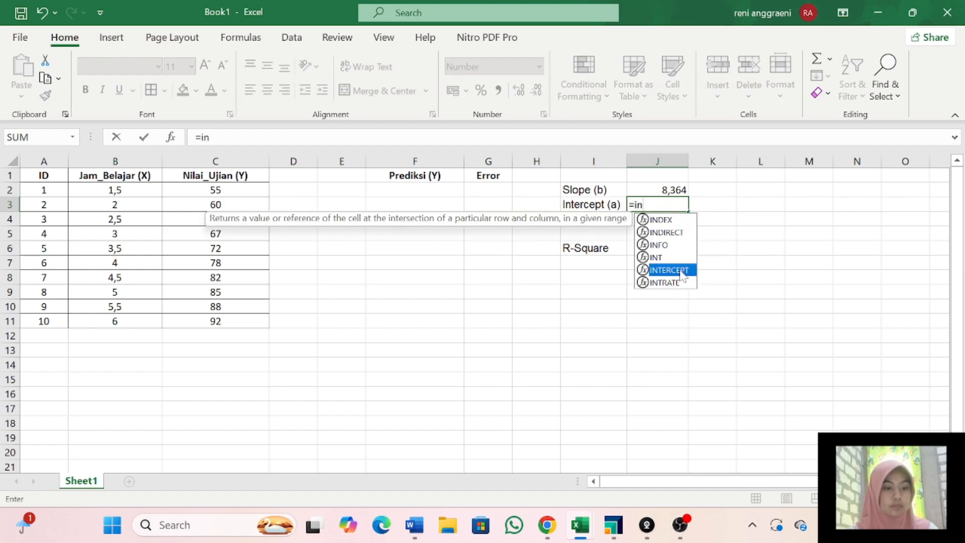
{"action": "double_click", "coordinate": [680, 270]}
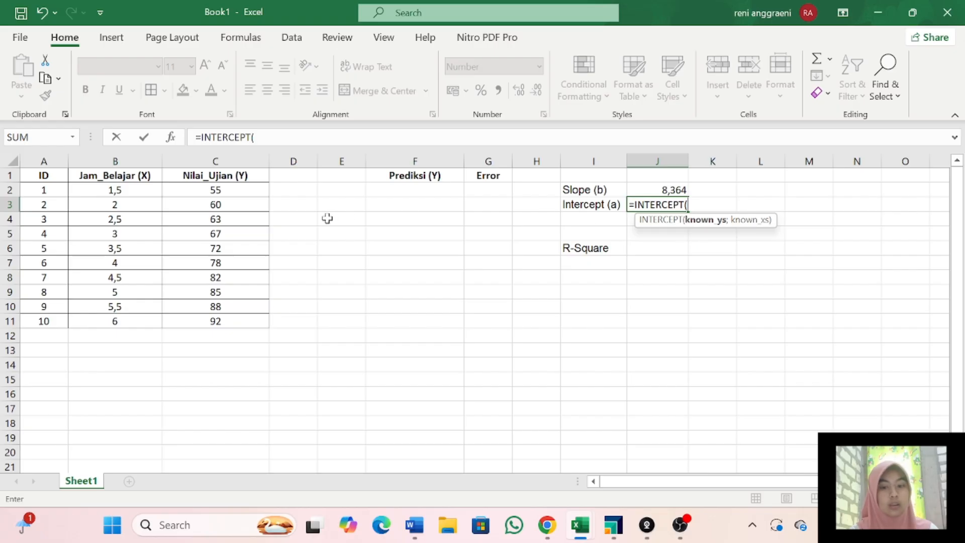
{"action": "left_click", "coordinate": [245, 196]}
{"action": "left_click_drag", "start_coordinate": [245, 196], "coordinate": [258, 318]}
{"action": "type", "text": ";"}
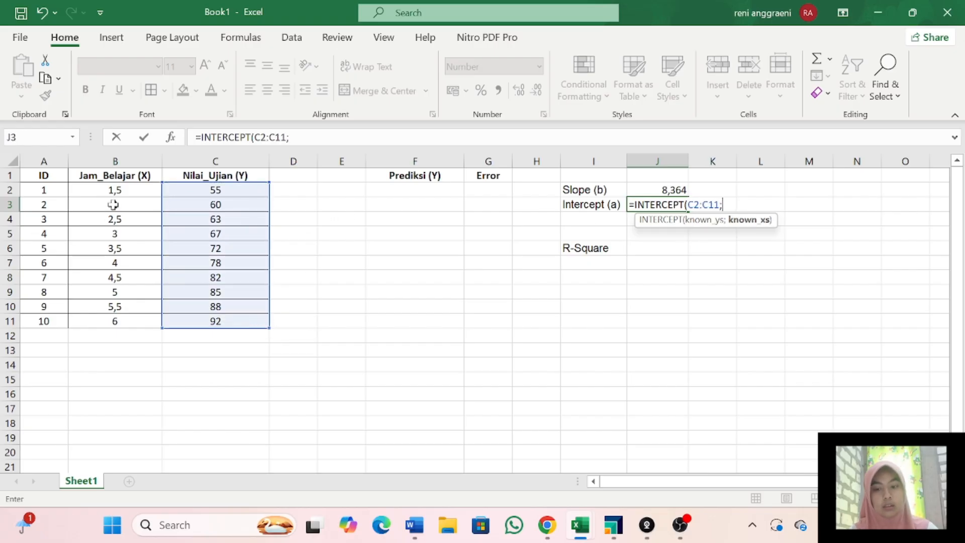
{"action": "left_click_drag", "start_coordinate": [124, 194], "coordinate": [123, 318]}
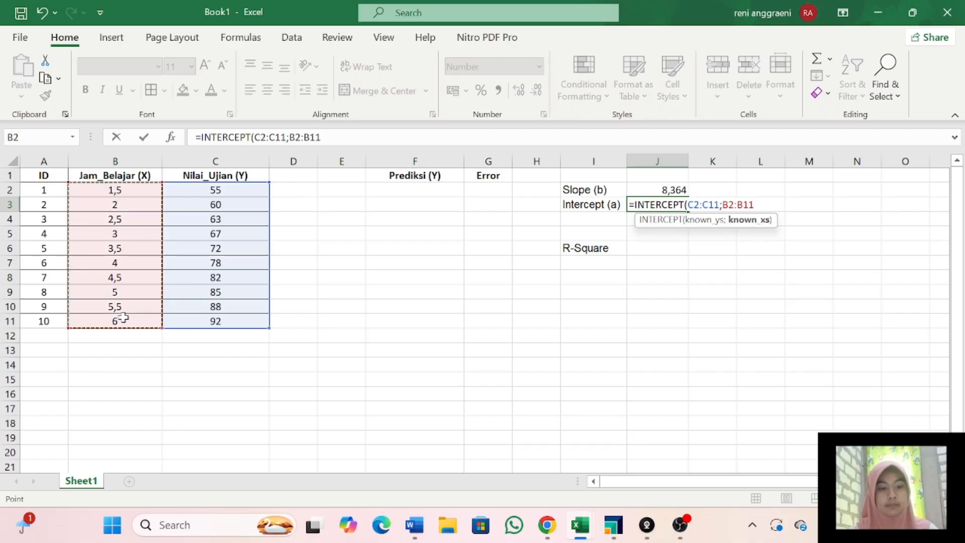
{"action": "type", "text": ")"}
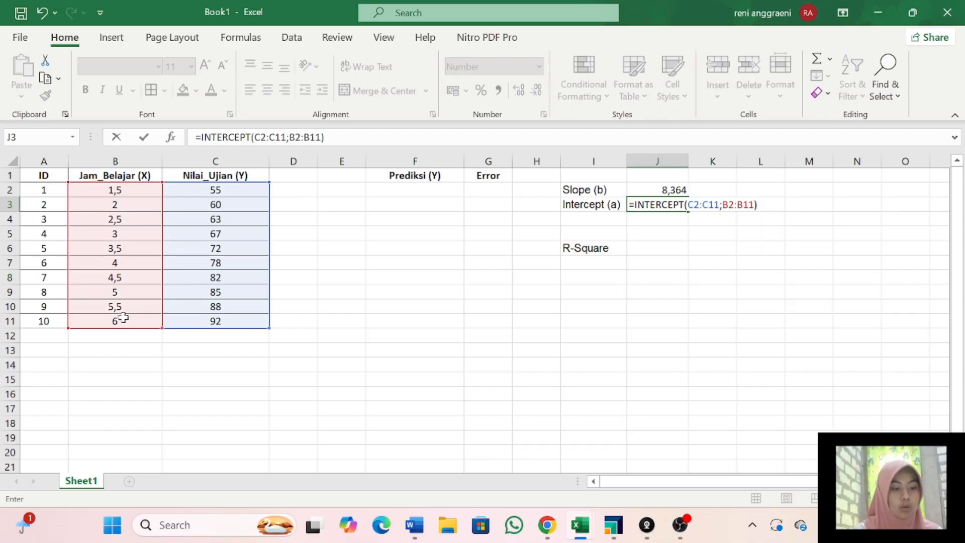
{"action": "key", "text": "Return"}
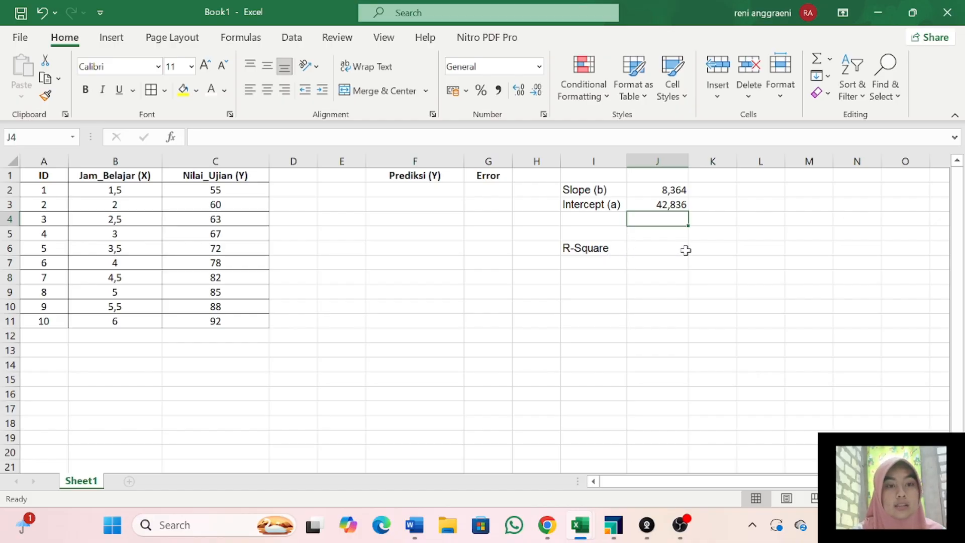
Calculate R-Square in cell J6 with RSQ, using C2:C11 as the known ys and B2:B11 as the known xs
{"action": "left_click", "coordinate": [654, 251]}
{"action": "type", "text": "=R"}
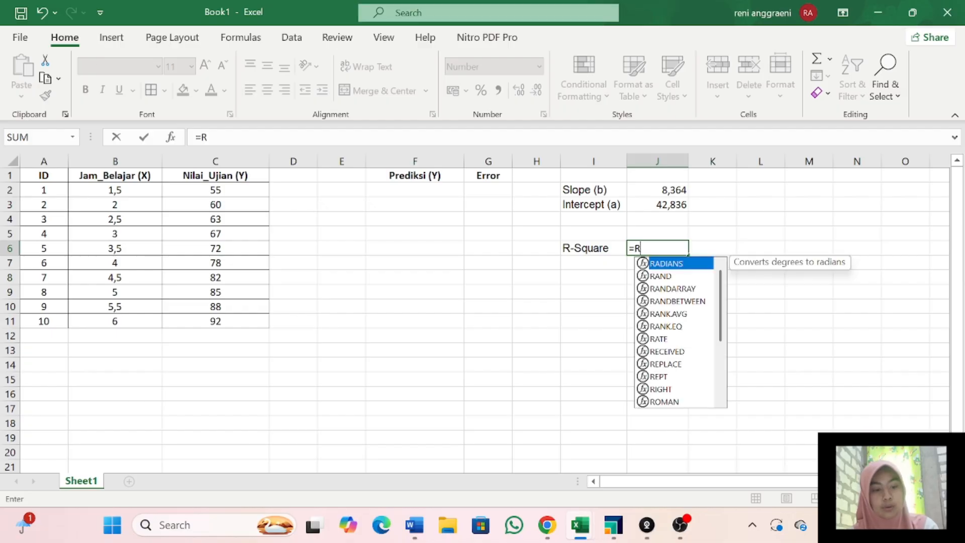
{"action": "type", "text": "sq"}
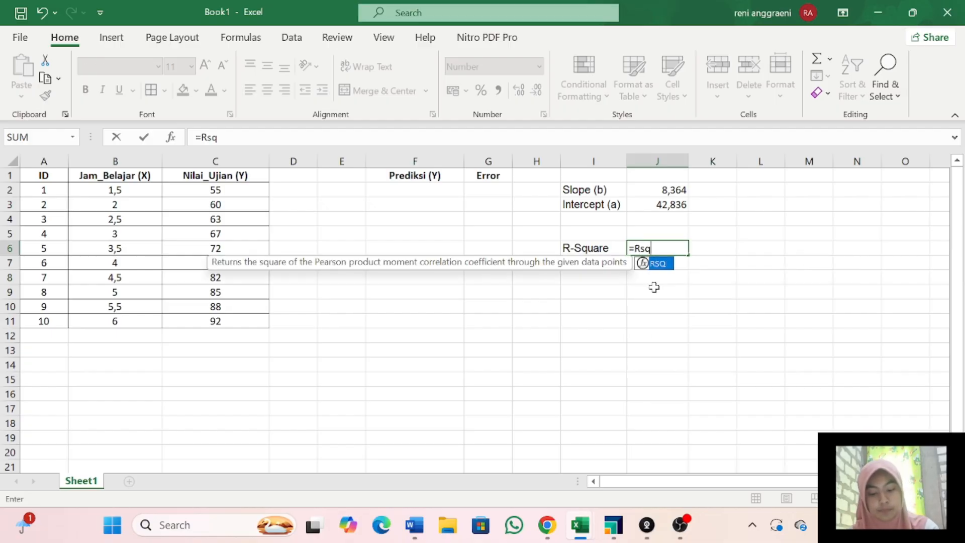
{"action": "double_click", "coordinate": [655, 263]}
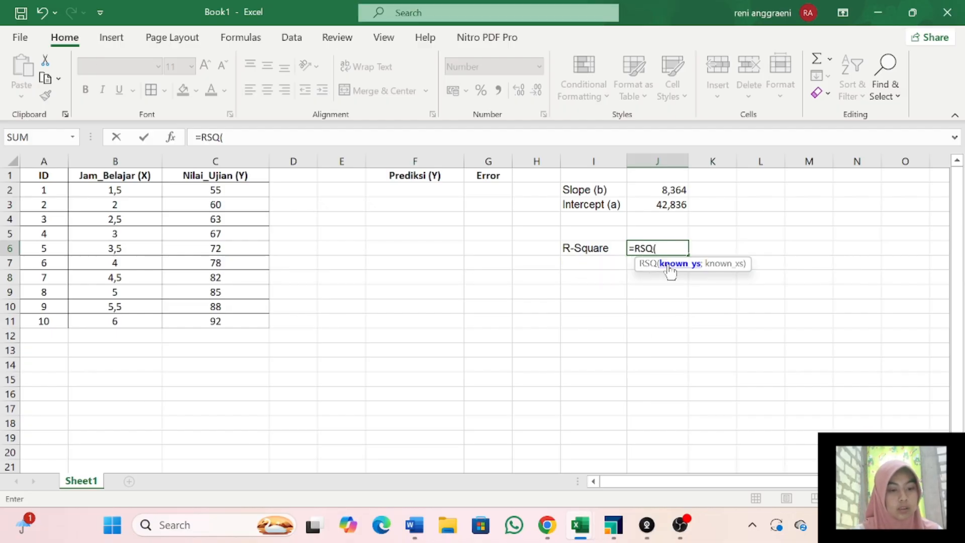
{"action": "left_click_drag", "start_coordinate": [254, 192], "coordinate": [249, 319]}
{"action": "type", "text": ";"}
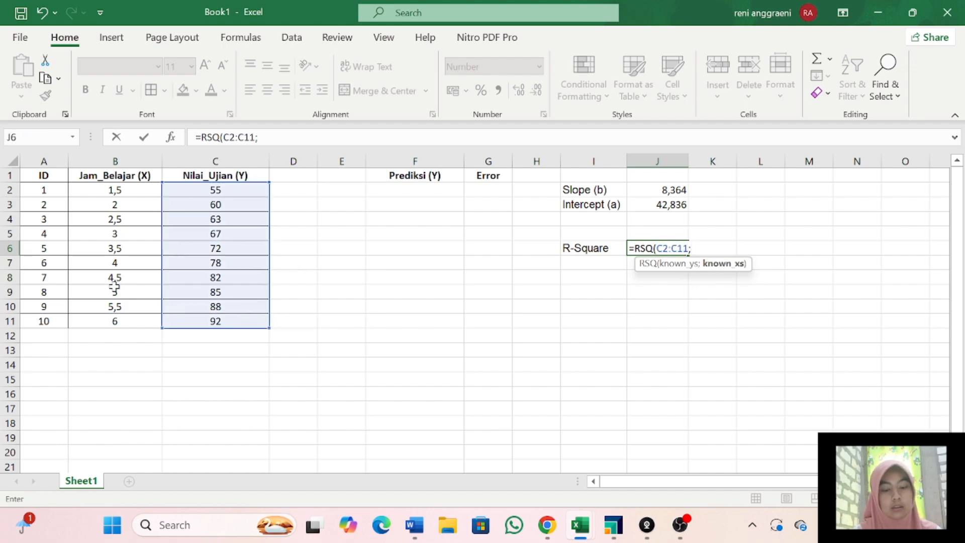
{"action": "left_click_drag", "start_coordinate": [142, 190], "coordinate": [132, 319]}
{"action": "type", "text": ")"}
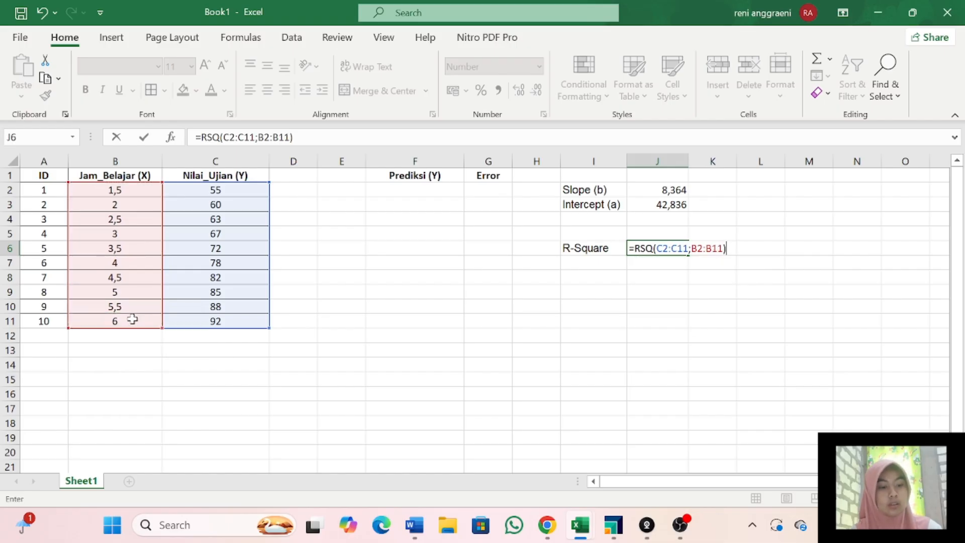
{"action": "key", "text": "Return"}
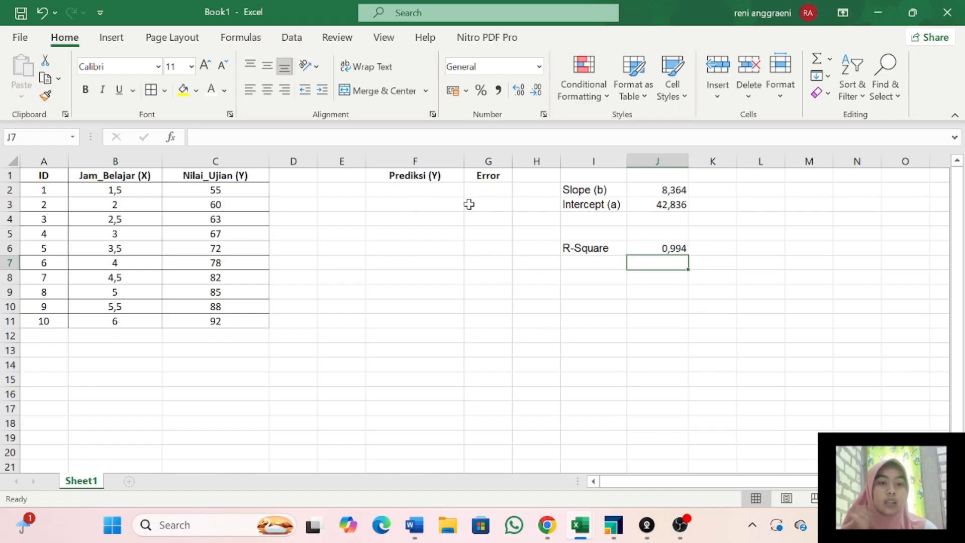
Calculate the first prediction in cell F2 with the formula =$J$3+$J$2*B2, using absolute references to the intercept and slope
{"action": "left_click", "coordinate": [445, 192]}
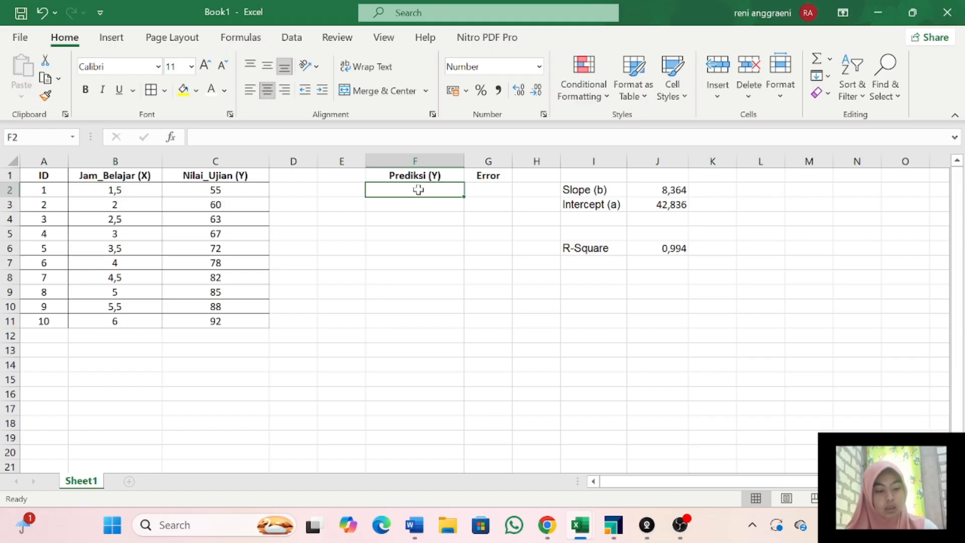
{"action": "type", "text": "="}
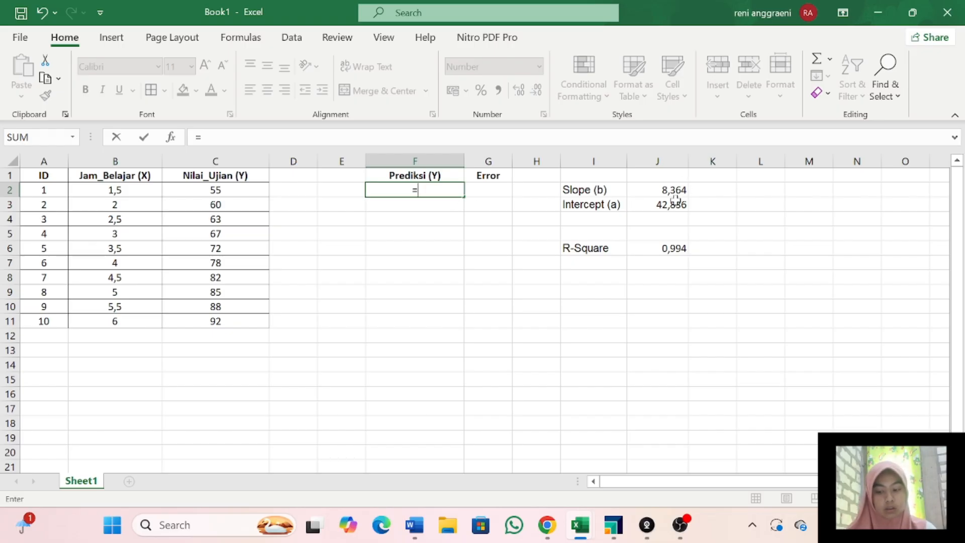
{"action": "left_click", "coordinate": [647, 206]}
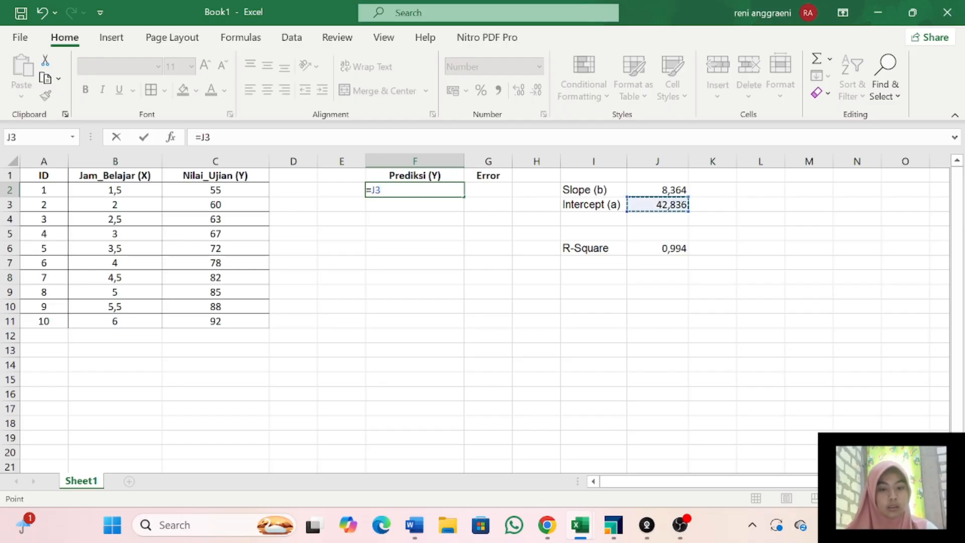
{"action": "key", "text": "F2"}
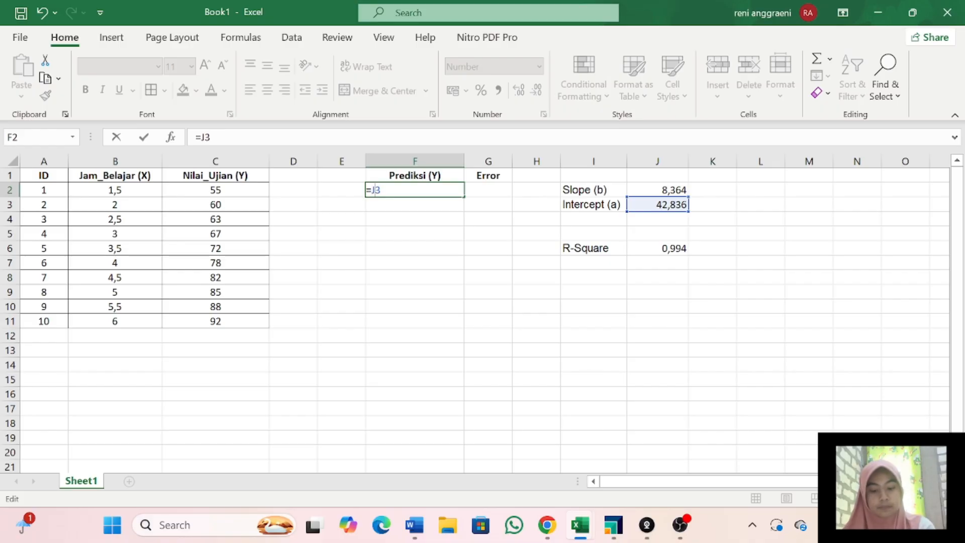
{"action": "key", "text": "F4"}
{"action": "key", "text": "Right"}
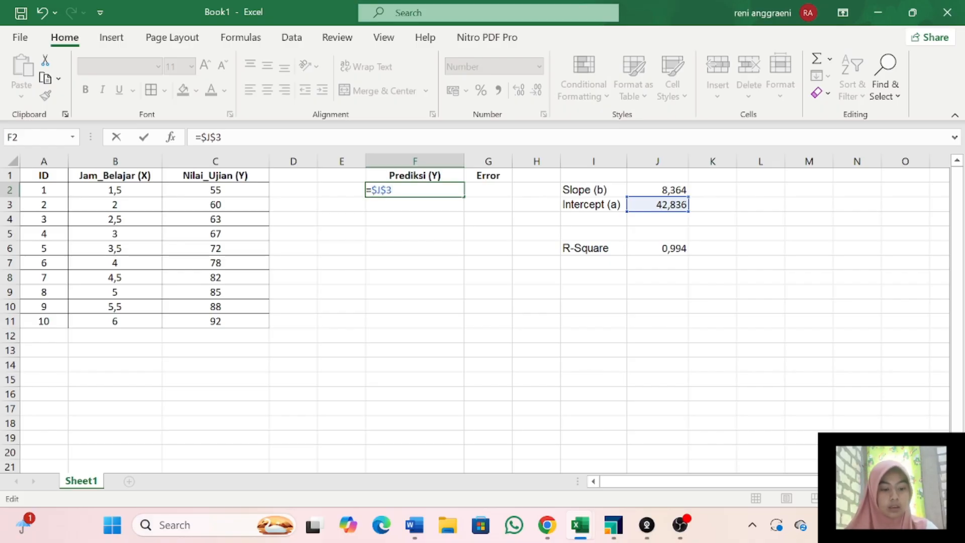
{"action": "type", "text": "+"}
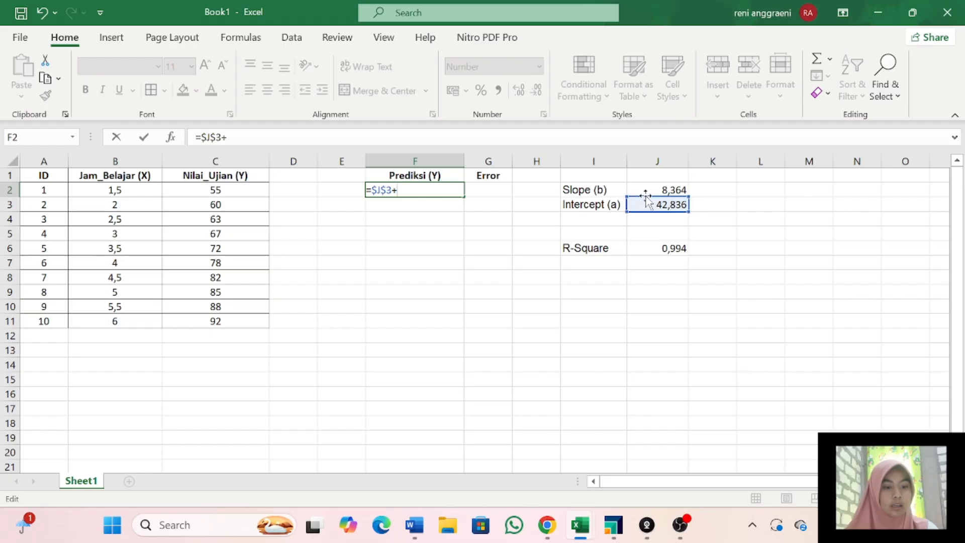
{"action": "left_click", "coordinate": [648, 190]}
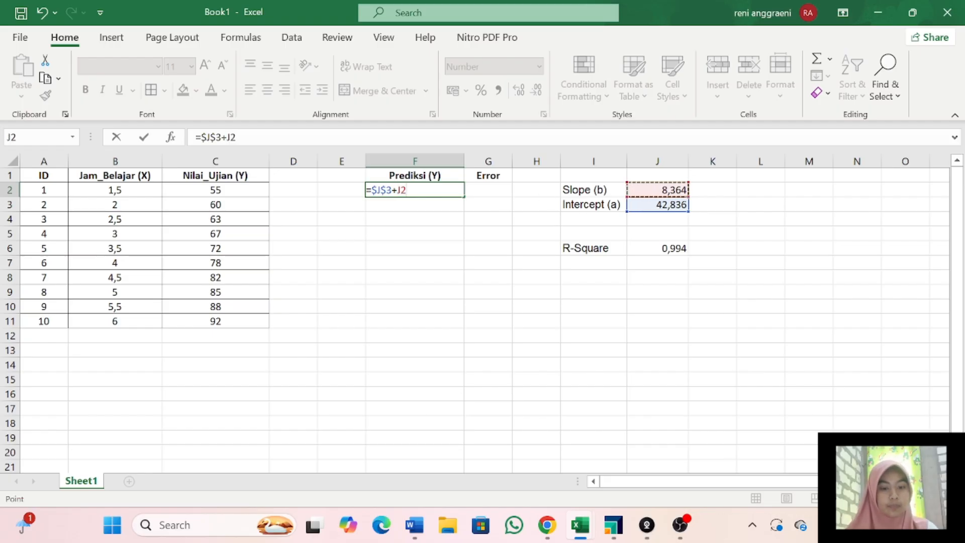
{"action": "left_click", "coordinate": [400, 190]}
{"action": "key", "text": "F4"}
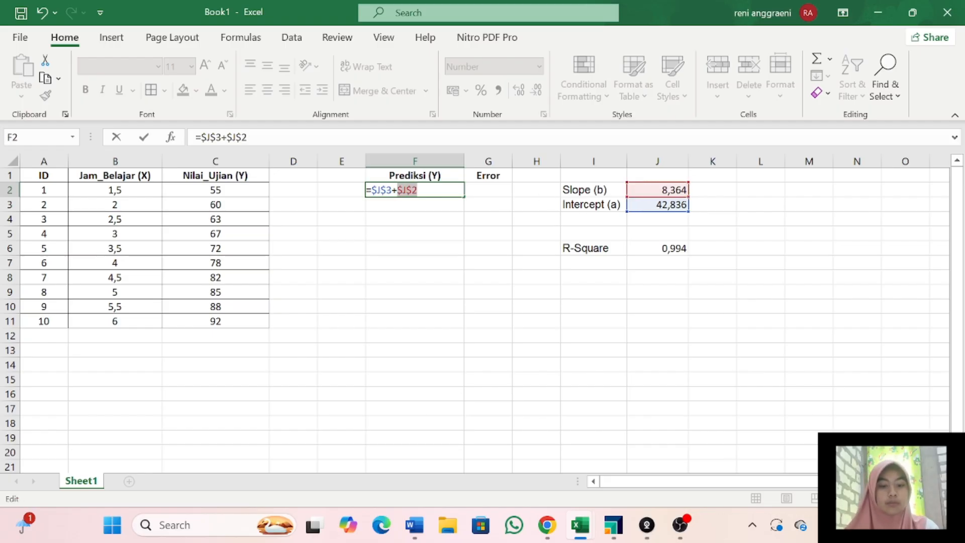
{"action": "key", "text": "Right"}
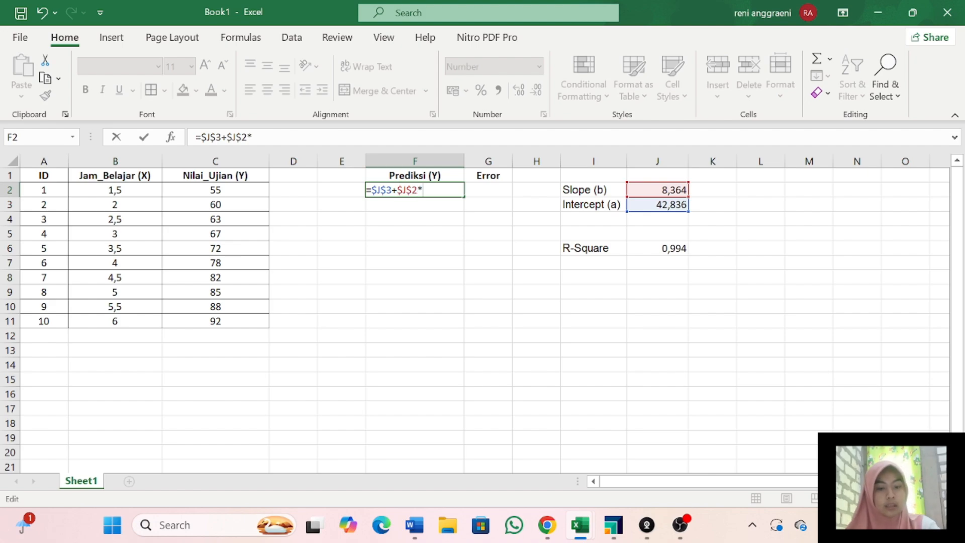
{"action": "left_click", "coordinate": [136, 192]}
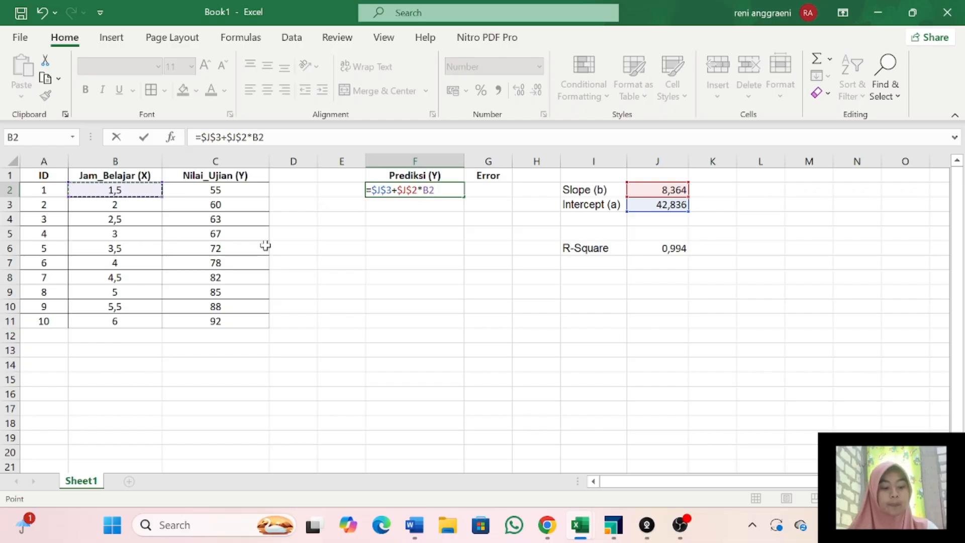
{"action": "key", "text": "Return"}
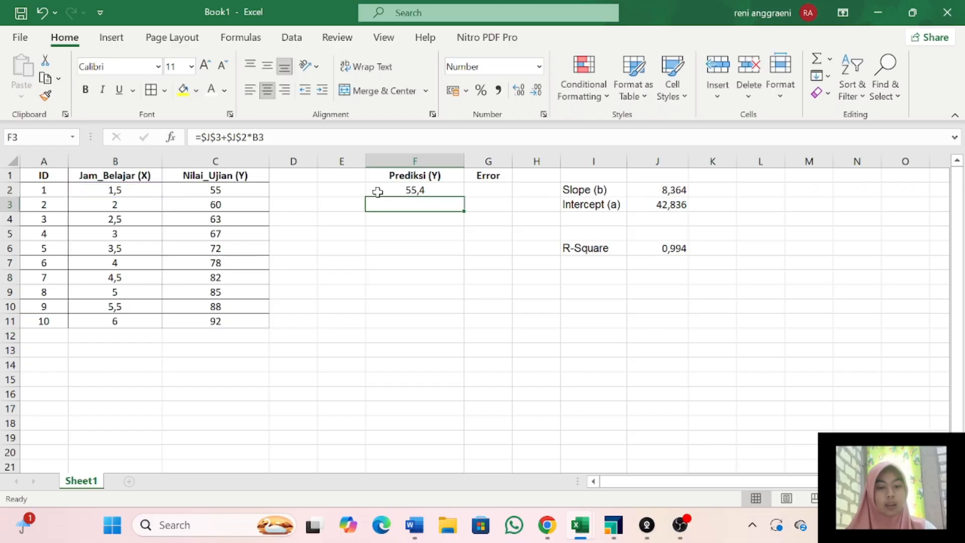
Show the predictions for the remaining rows in F3:F11 by setting their font colour to black
{"action": "left_click", "coordinate": [384, 191]}
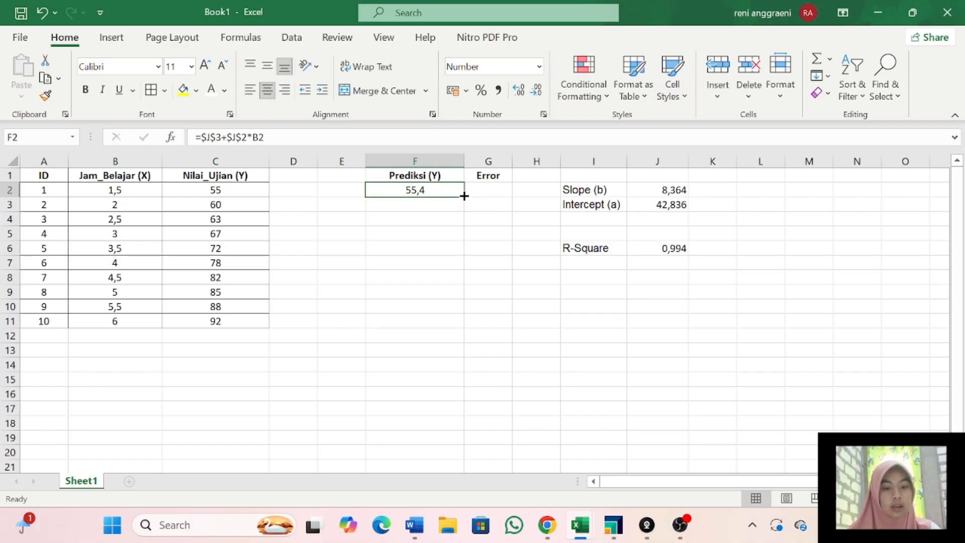
{"action": "mouse_move", "coordinate": [464, 196]}
{"action": "left_mouse_down"}
{"action": "mouse_move", "coordinate": [461, 243]}
{"action": "mouse_move", "coordinate": [460, 196]}
{"action": "mouse_move", "coordinate": [445, 211]}
{"action": "mouse_move", "coordinate": [450, 334]}
{"action": "mouse_move", "coordinate": [450, 323]}
{"action": "left_mouse_up"}
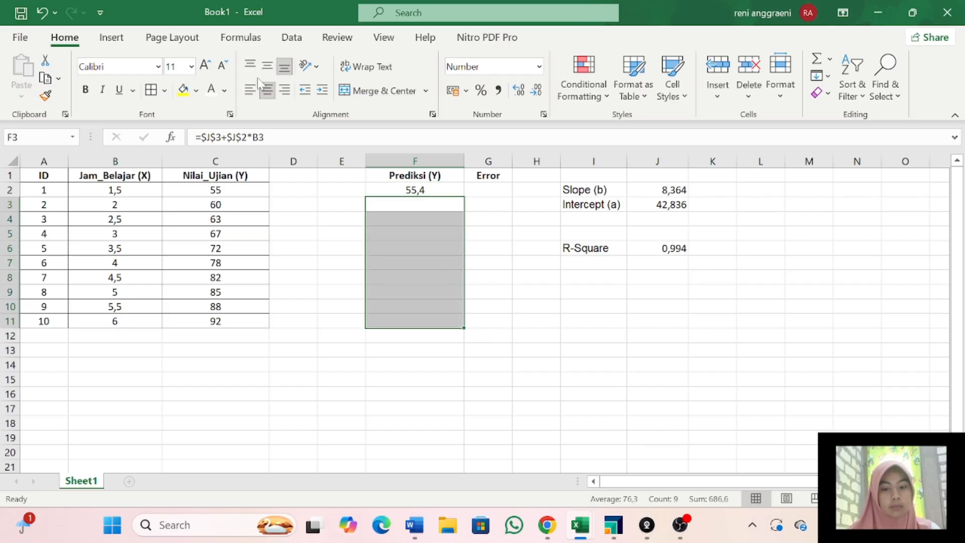
{"action": "left_click", "coordinate": [225, 90]}
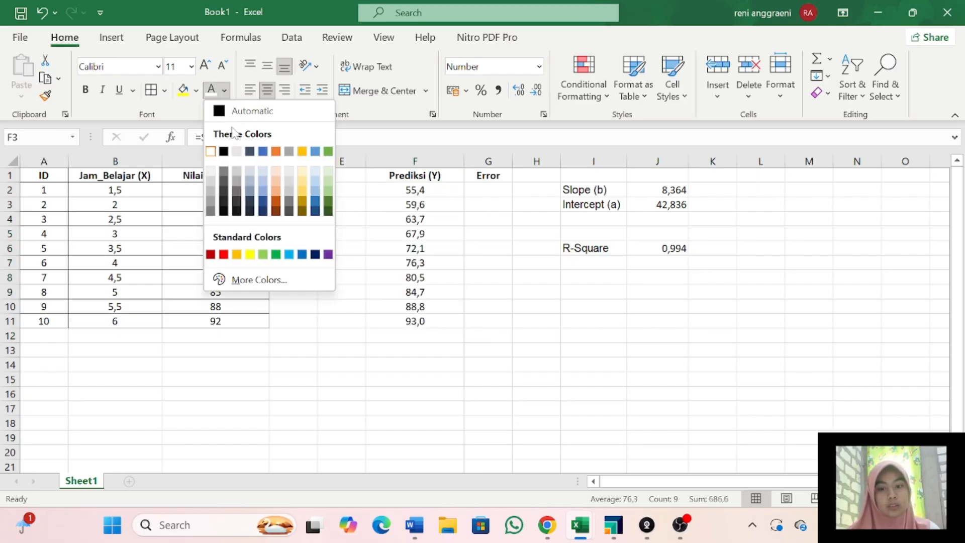
{"action": "left_click", "coordinate": [224, 152]}
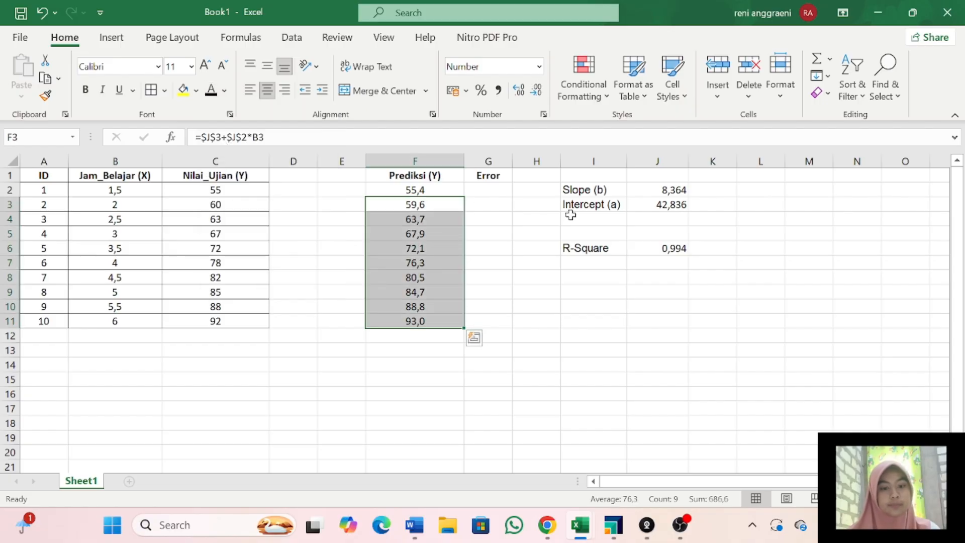
Calculate the absolute error in cell G2 with =ABS(C2-F2) and show the errors for the remaining rows in G3:G11
{"action": "left_click", "coordinate": [487, 192]}
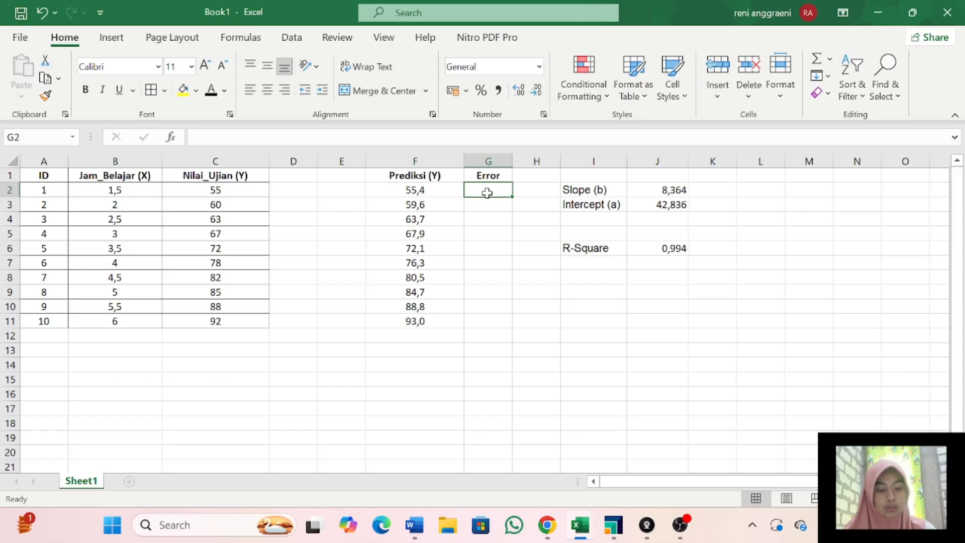
{"action": "type", "text": "="}
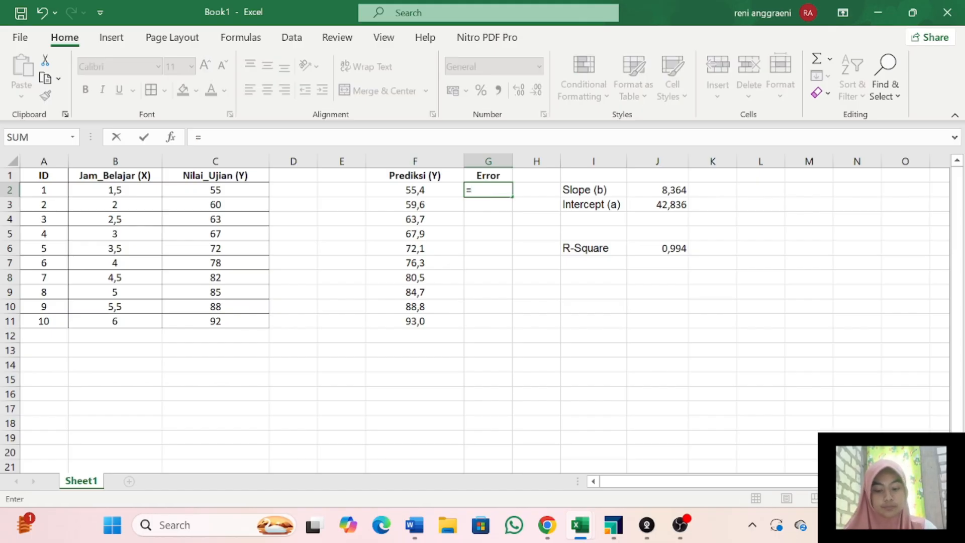
{"action": "type", "text": "abs"}
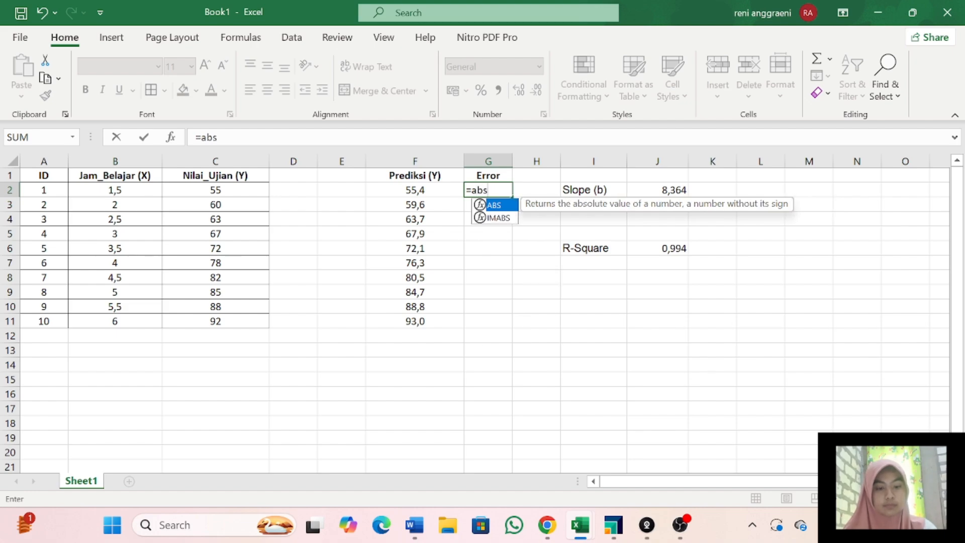
{"action": "key", "text": "Tab"}
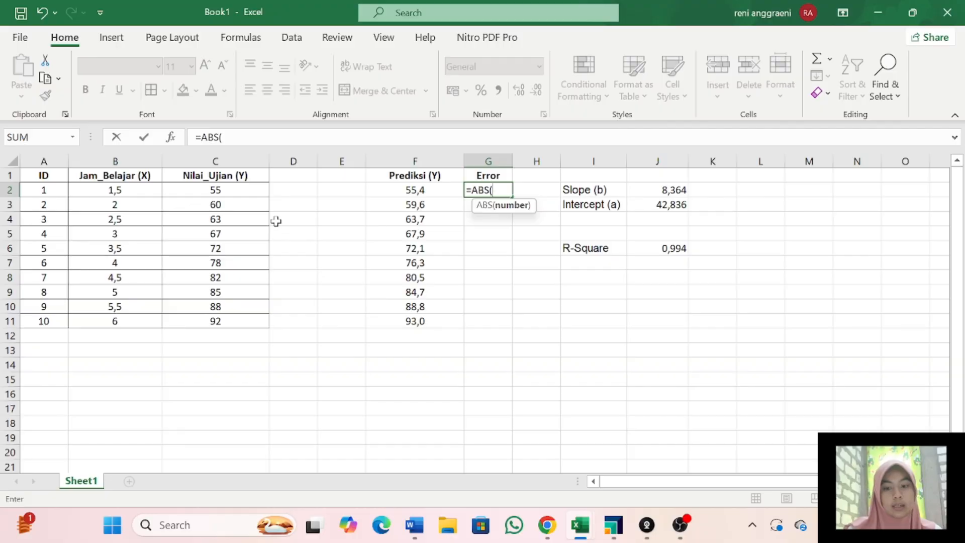
{"action": "left_click", "coordinate": [234, 189]}
{"action": "type", "text": "-"}
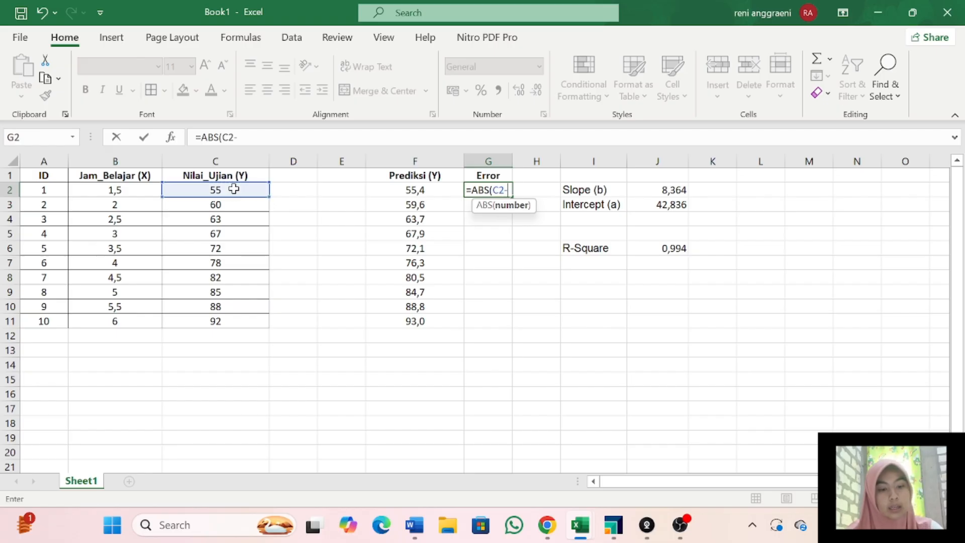
{"action": "left_click", "coordinate": [434, 193]}
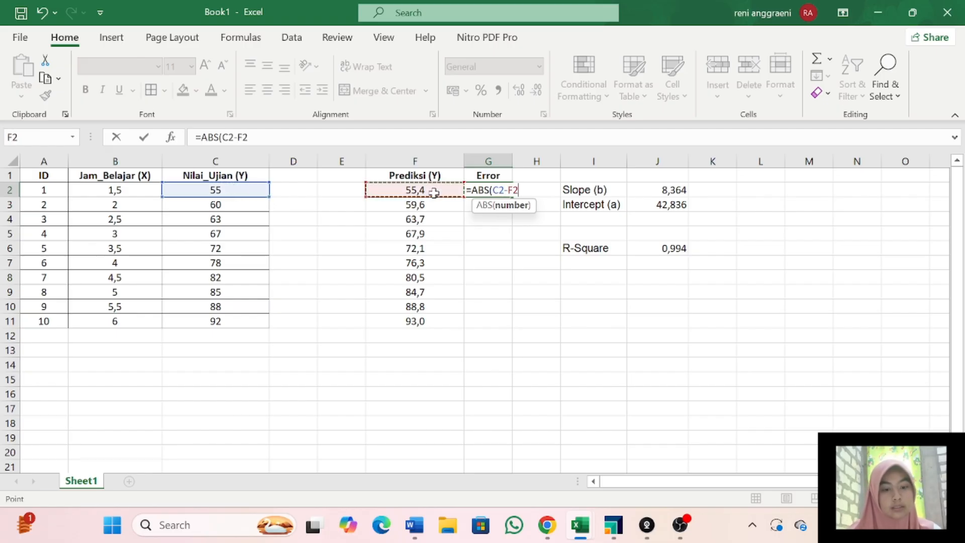
{"action": "type", "text": ")"}
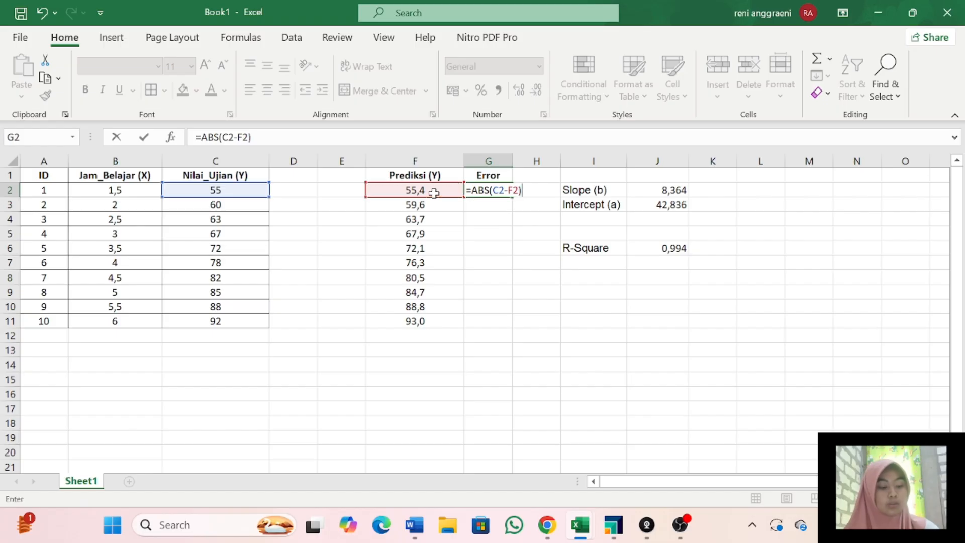
{"action": "key", "text": "Return"}
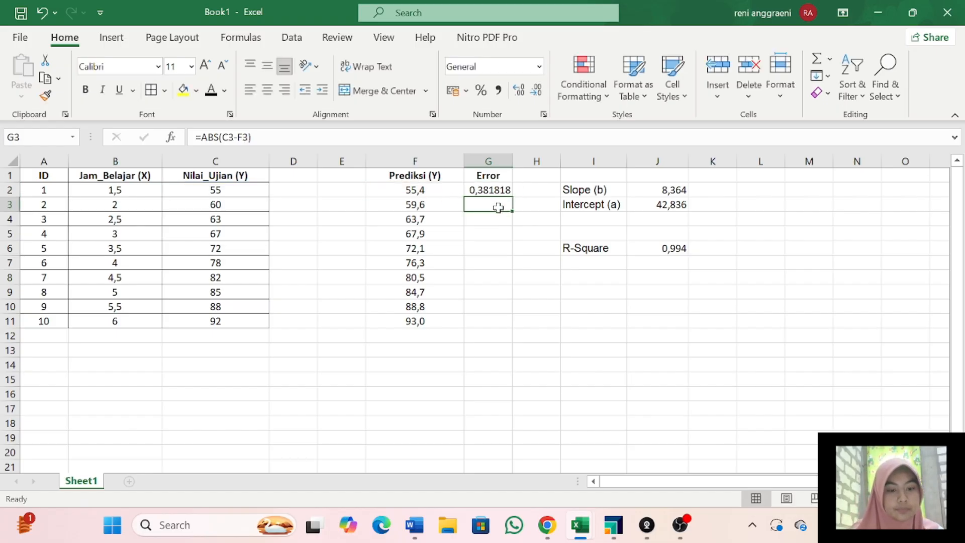
{"action": "left_click_drag", "start_coordinate": [499, 205], "coordinate": [499, 318]}
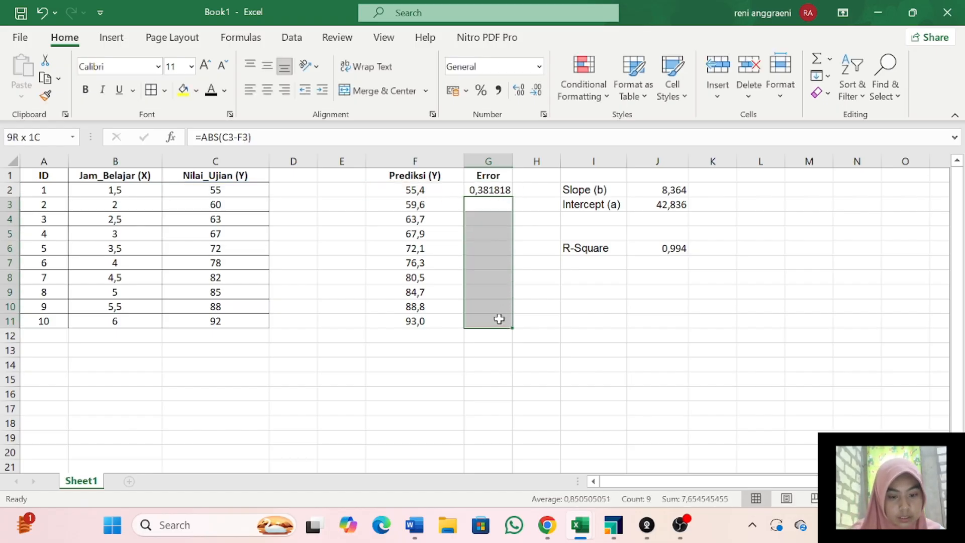
{"action": "key", "text": "ctrl+d"}
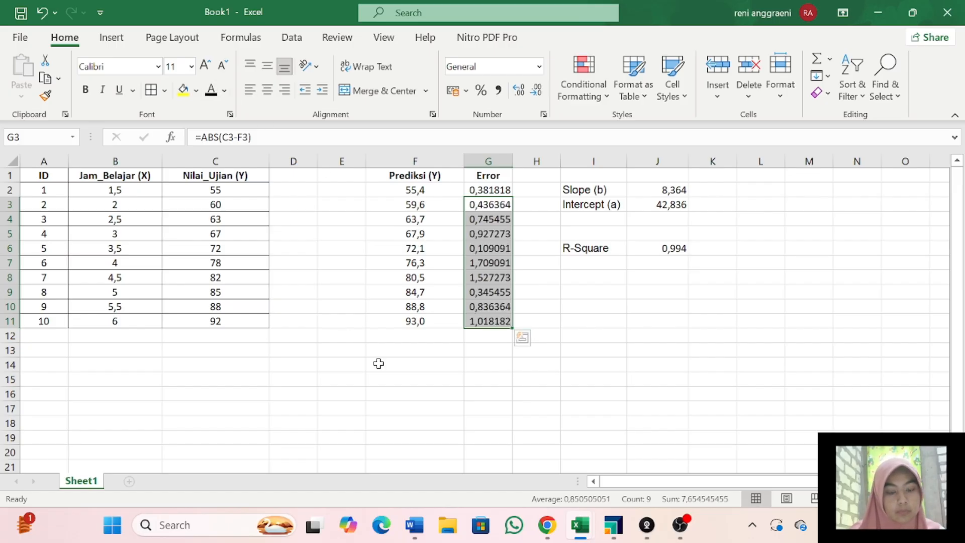
{"action": "left_click", "coordinate": [487, 379]}
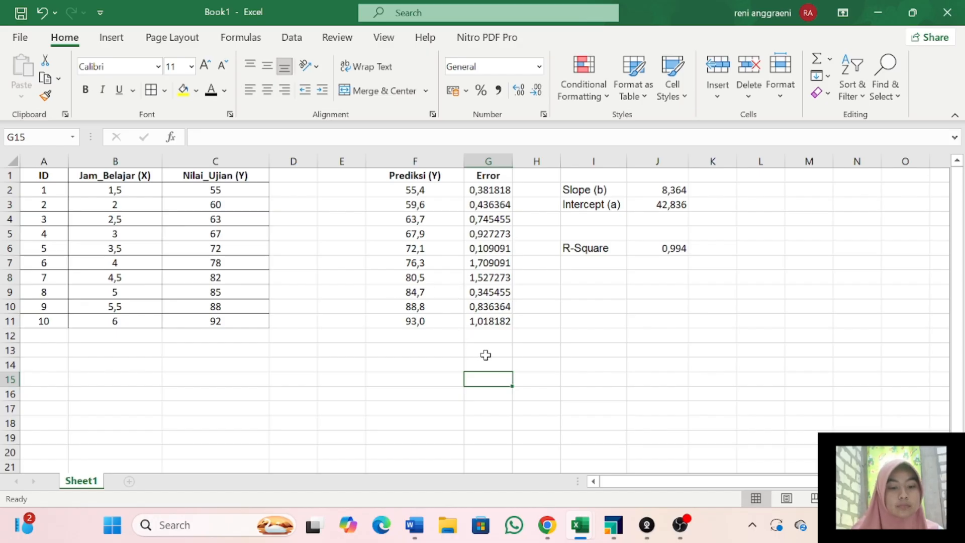
{"action": "left_click", "coordinate": [487, 189]}
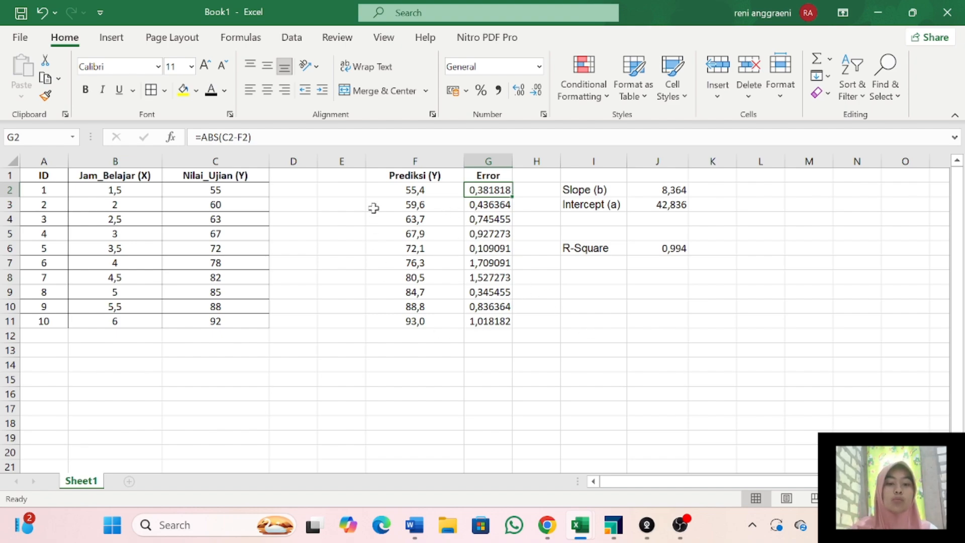
{"action": "left_click", "coordinate": [412, 189]}
{"action": "left_click", "coordinate": [416, 217]}
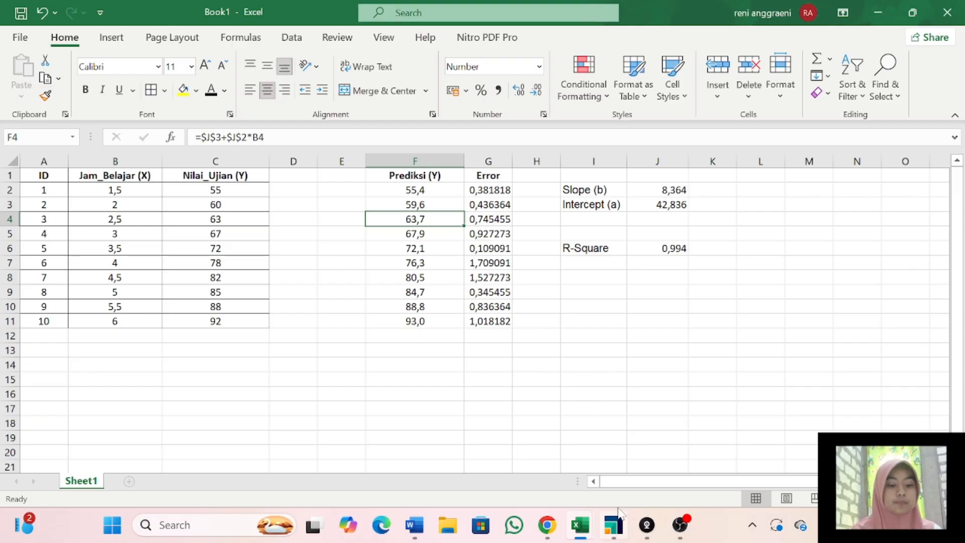
Switch from Excel to the new, empty process in RapidMiner Studio
{"action": "mouse_move", "coordinate": [613, 524]}
{"action": "left_click", "coordinate": [618, 475]}
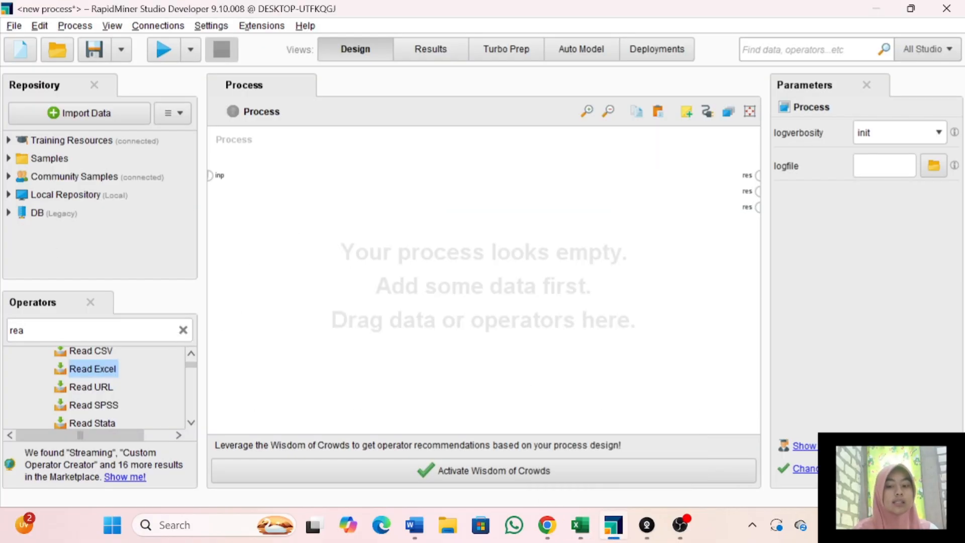
{"action": "left_click", "coordinate": [171, 337]}
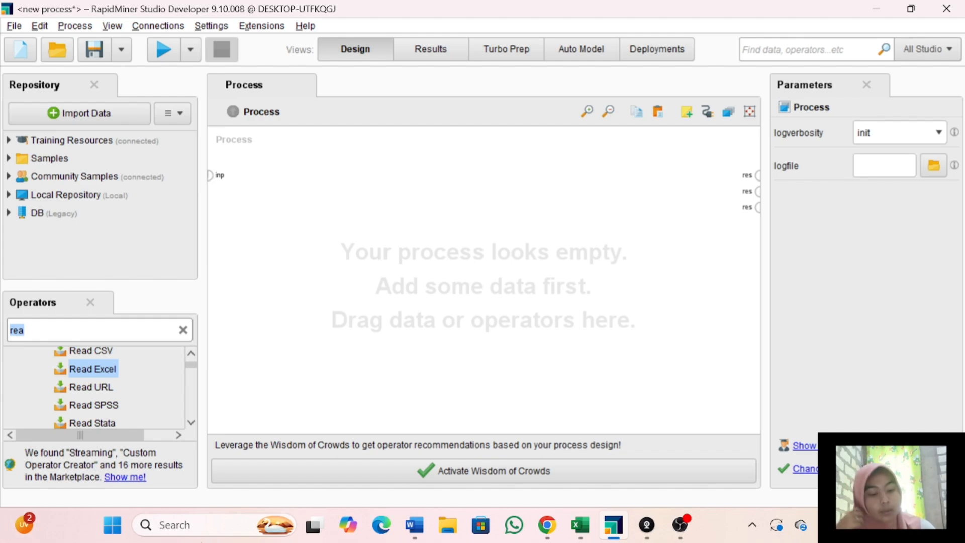
View the source table in the data_nilaiujian workbook in Excel, and return to RapidMiner Studio
{"action": "mouse_move", "coordinate": [582, 522]}
{"action": "mouse_move", "coordinate": [523, 468]}
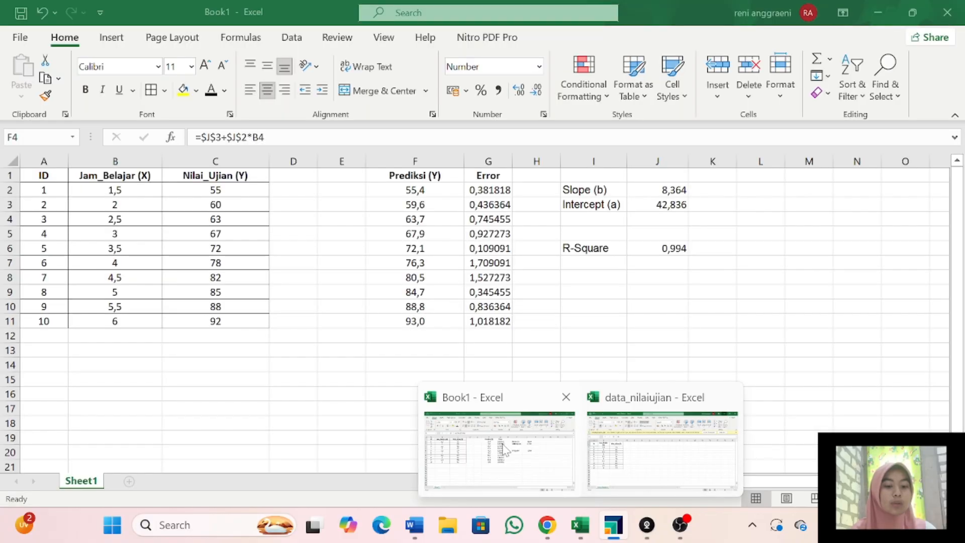
{"action": "mouse_move", "coordinate": [606, 448]}
{"action": "left_click", "coordinate": [644, 447]}
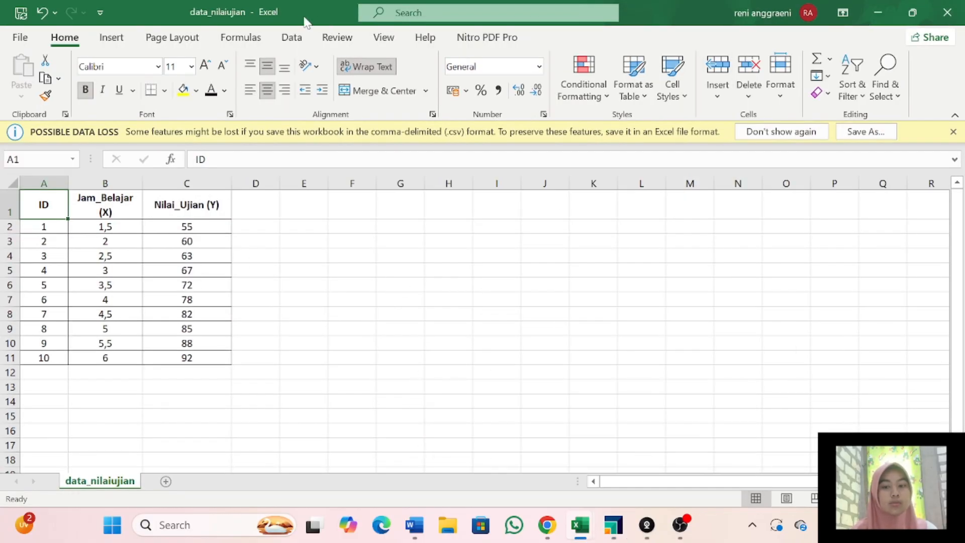
{"action": "left_click", "coordinate": [874, 4]}
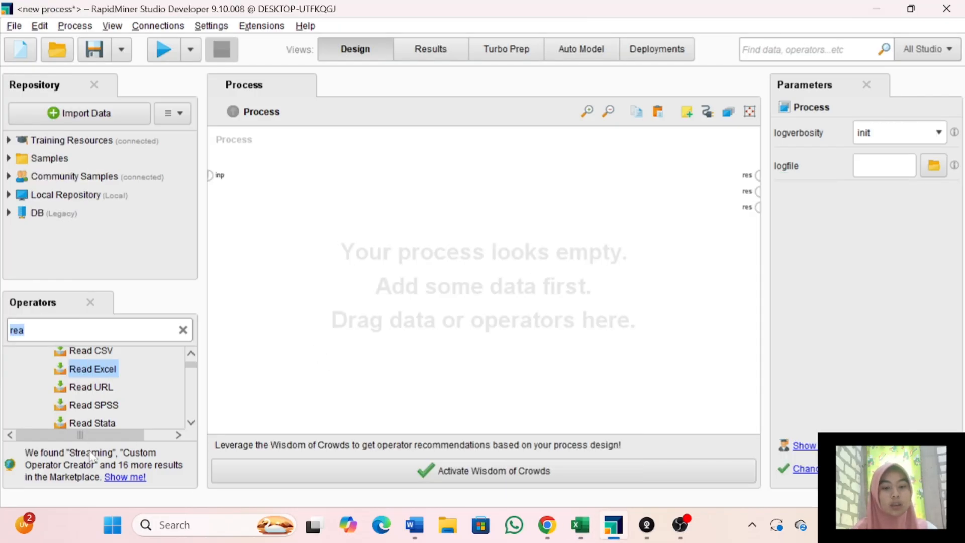
Add a Read Excel operator to the process and configure it to import Sheet1 of data_nilaiujian.xlsx from the penggalian data folder
{"action": "left_click_drag", "start_coordinate": [80, 369], "coordinate": [296, 209]}
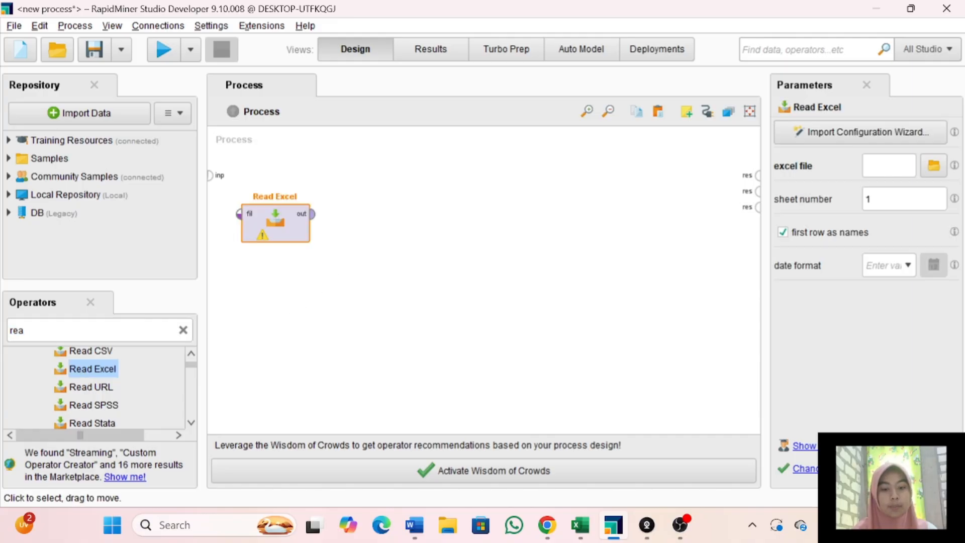
{"action": "left_click", "coordinate": [862, 132]}
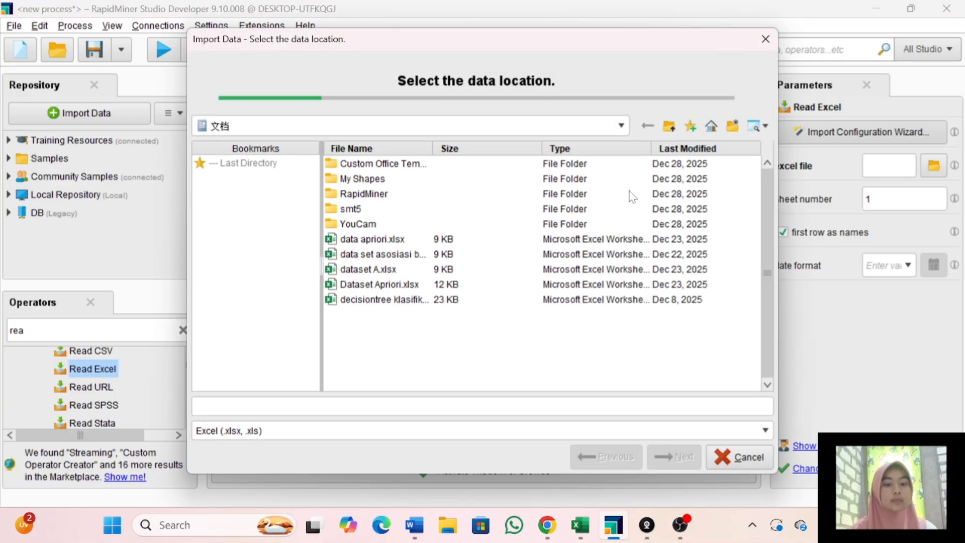
{"action": "double_click", "coordinate": [424, 209]}
{"action": "double_click", "coordinate": [386, 211]}
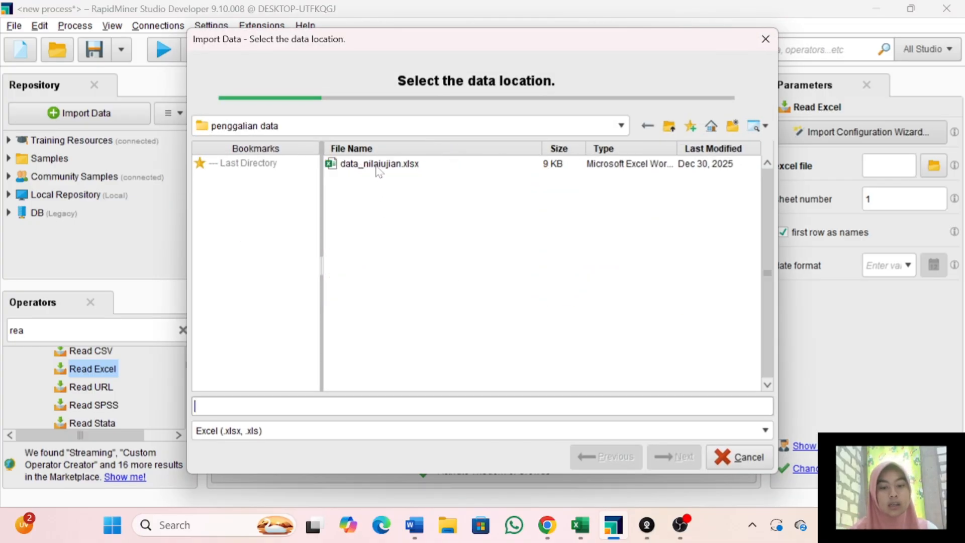
{"action": "left_click", "coordinate": [378, 167]}
{"action": "left_click", "coordinate": [679, 457]}
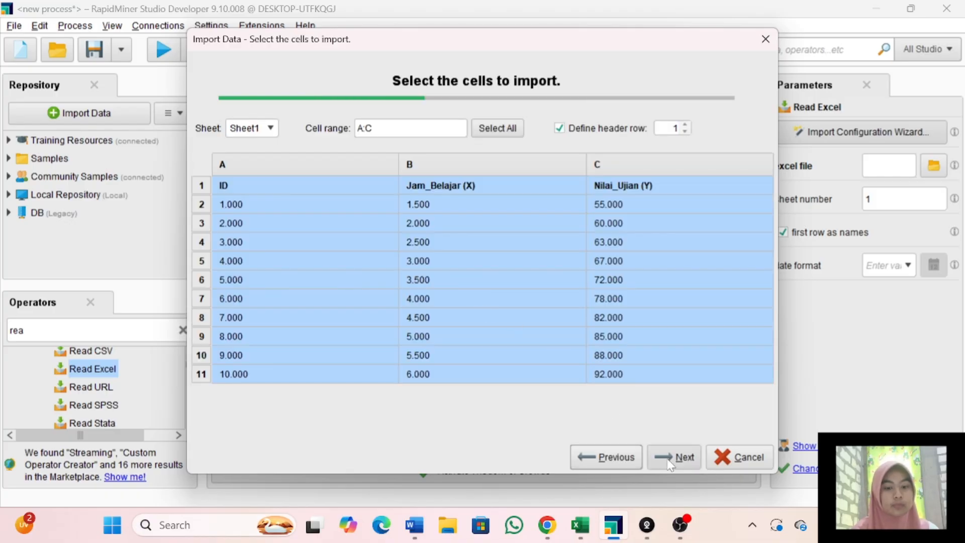
{"action": "left_click", "coordinate": [670, 463]}
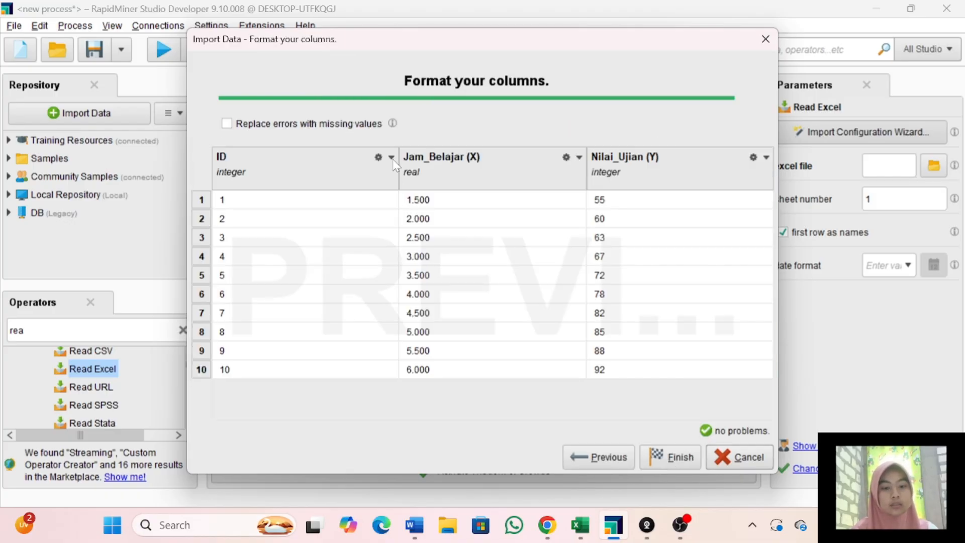
{"action": "left_click", "coordinate": [671, 458]}
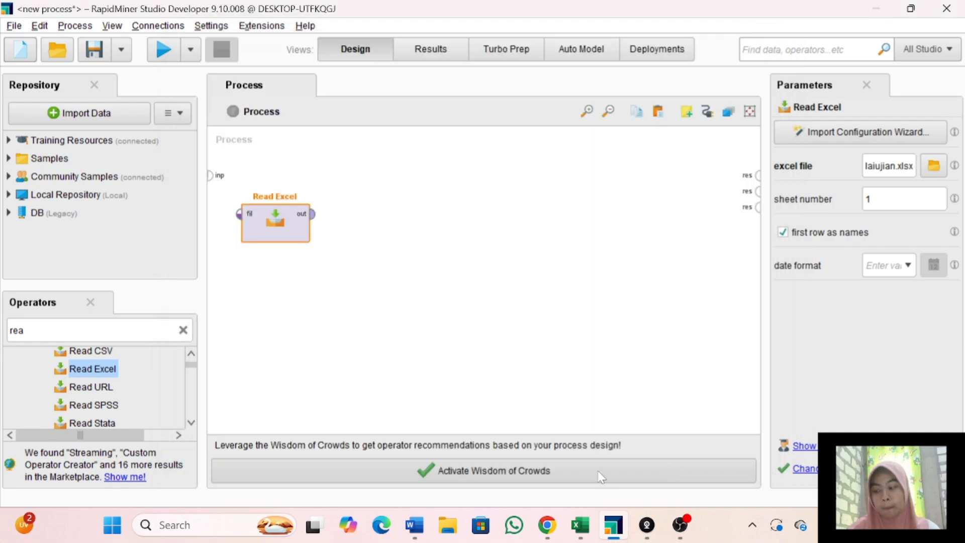
Find the Set Role operator and place it beside Read Excel in the process
{"action": "key", "text": "ctrl+a"}
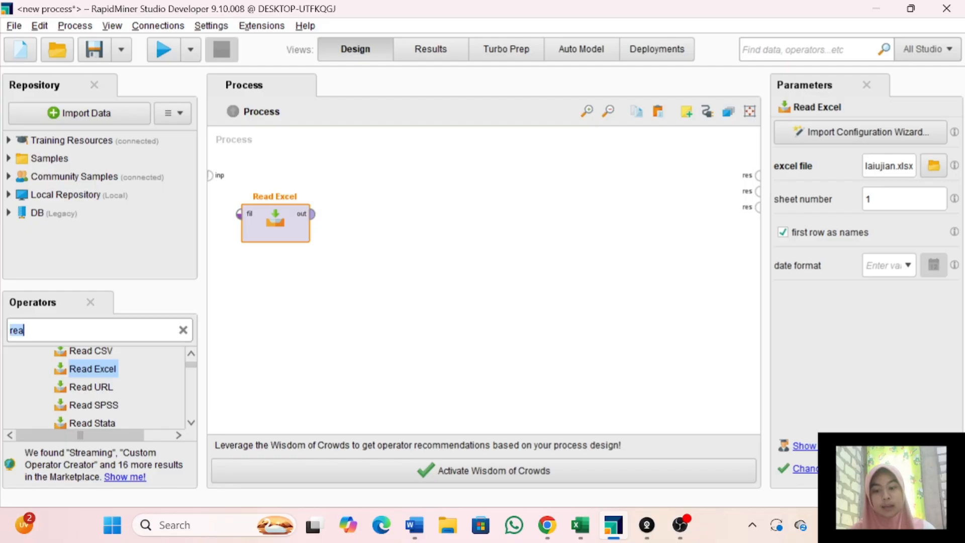
{"action": "type", "text": "set ro"}
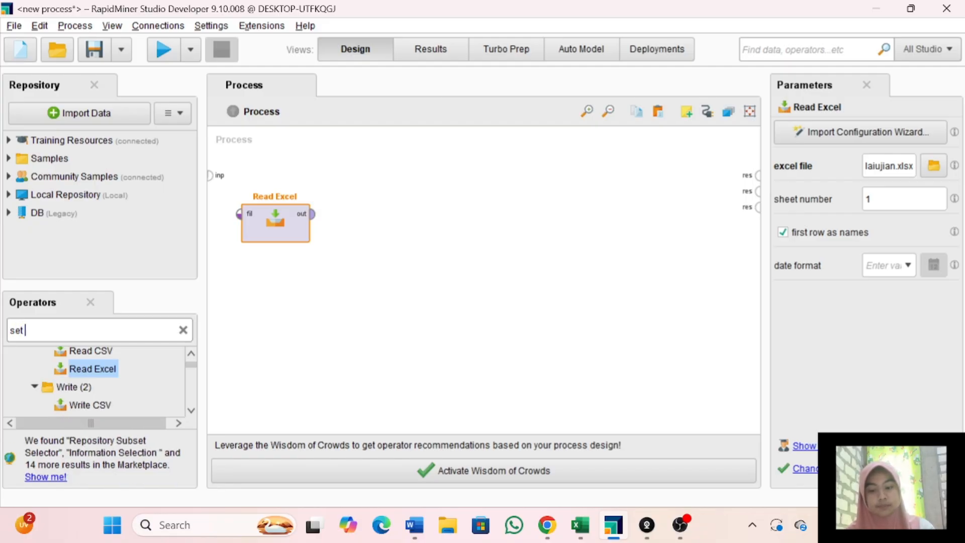
{"action": "type", "text": "le"}
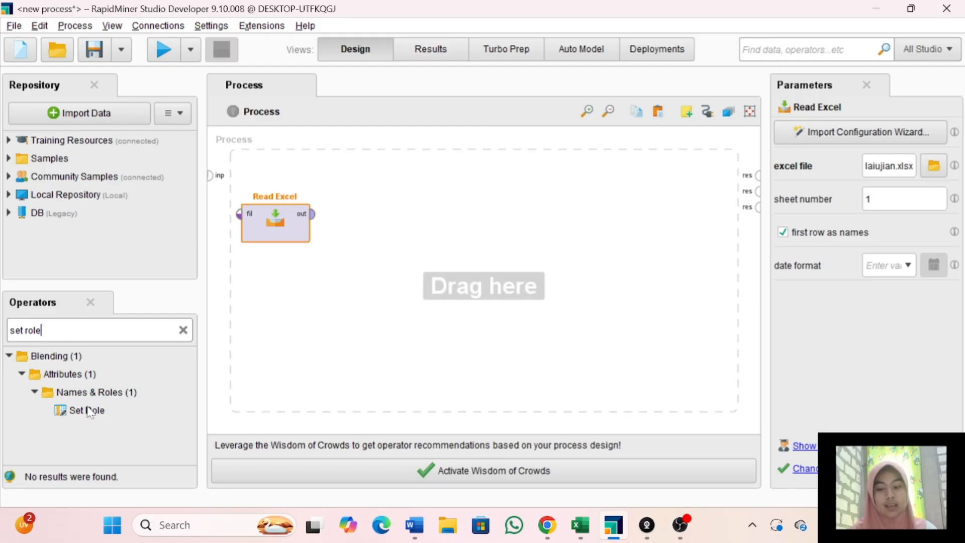
{"action": "left_click_drag", "start_coordinate": [88, 412], "coordinate": [359, 224]}
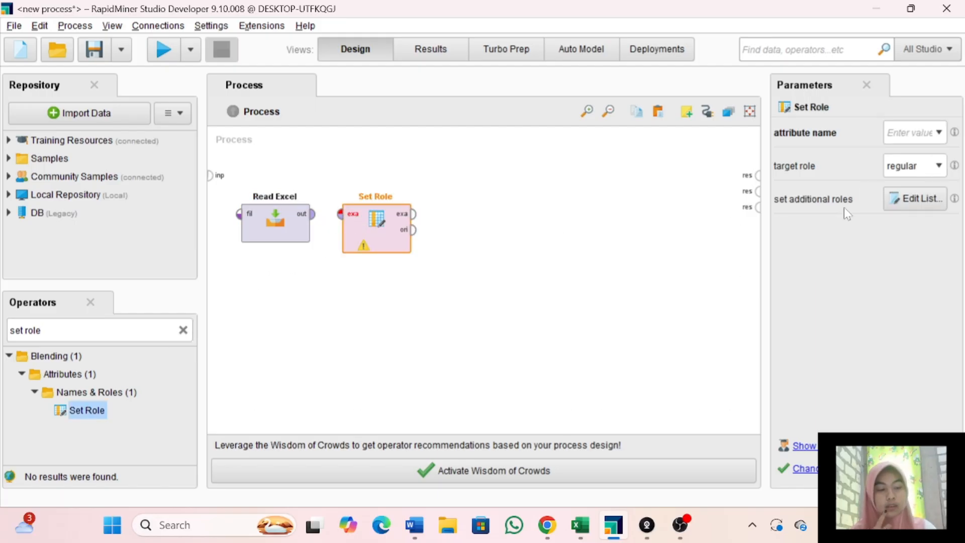
Open Set Role's additional roles list and assign the target role id to the attribute ID
{"action": "left_click", "coordinate": [912, 209]}
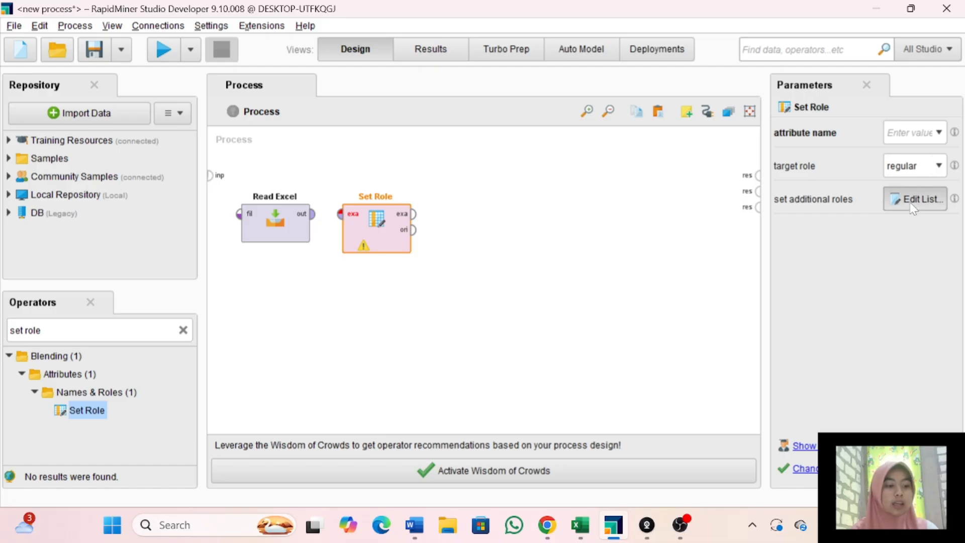
{"action": "left_click", "coordinate": [475, 168]}
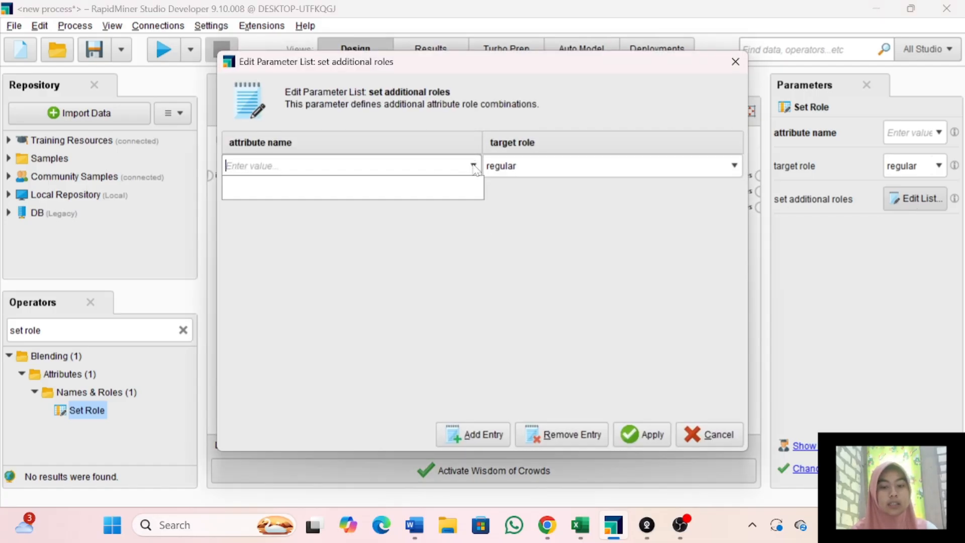
{"action": "type", "text": "l"}
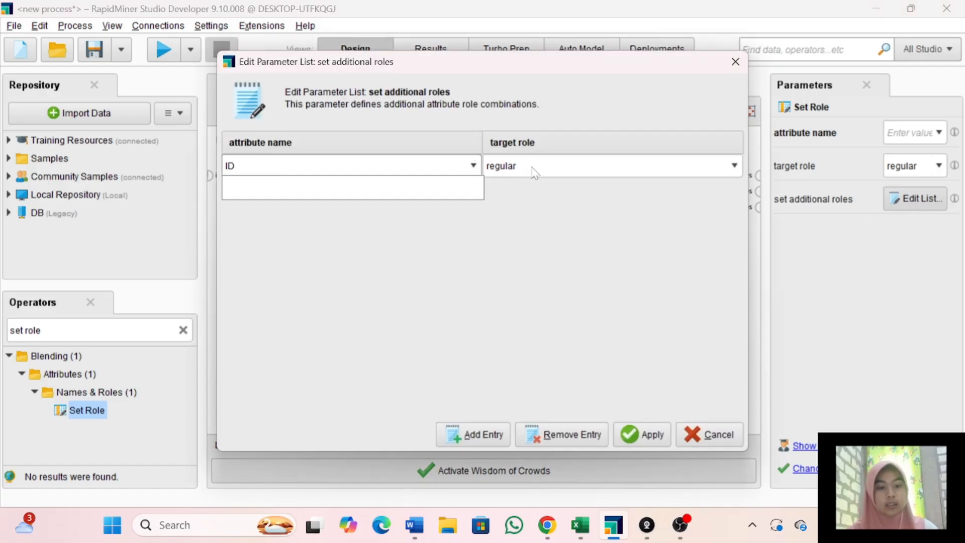
{"action": "left_click", "coordinate": [534, 171]}
{"action": "left_click", "coordinate": [734, 166]}
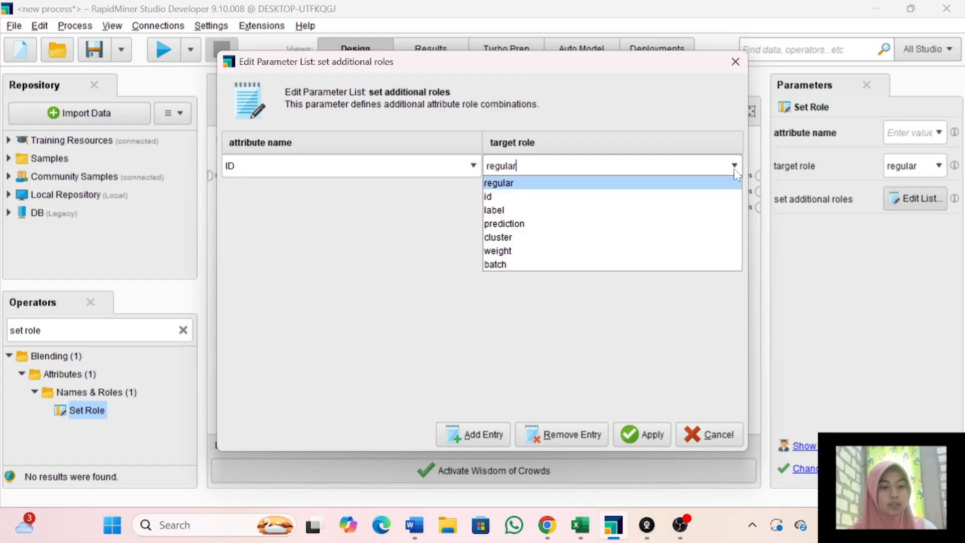
{"action": "left_click", "coordinate": [725, 195]}
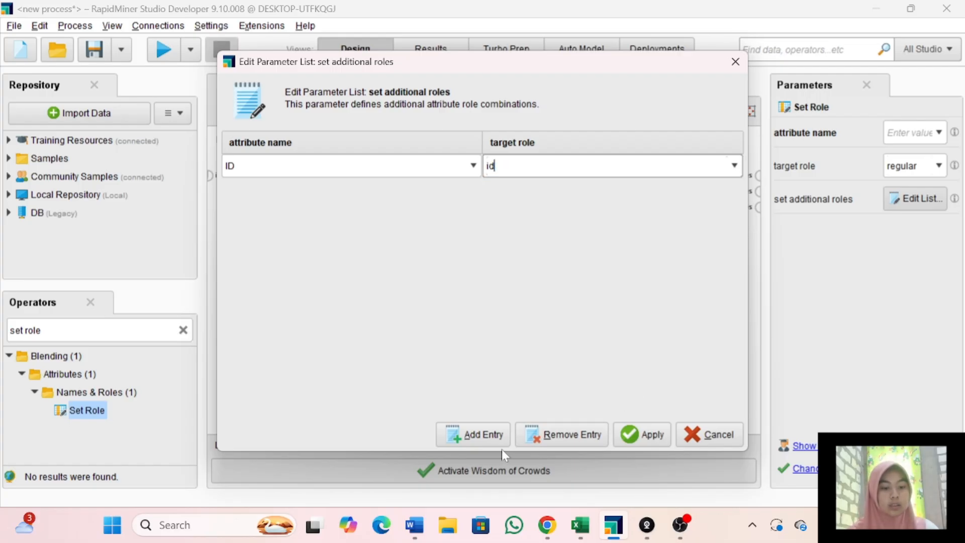
Add a second additional-role entry giving Nilai_Ujian(Y) the target role label, and apply the list
{"action": "left_click", "coordinate": [495, 436]}
{"action": "left_click", "coordinate": [477, 191]}
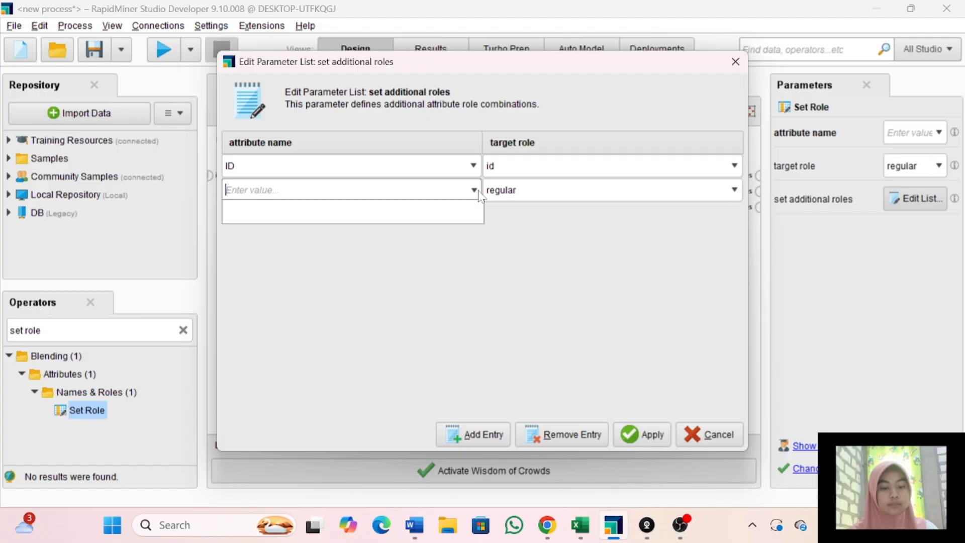
{"action": "left_click", "coordinate": [715, 197]}
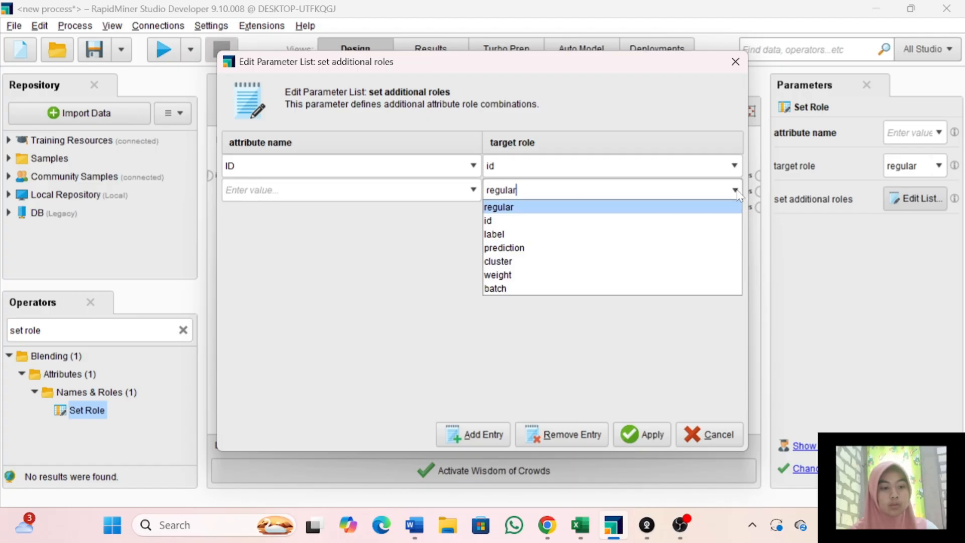
{"action": "left_click", "coordinate": [655, 239]}
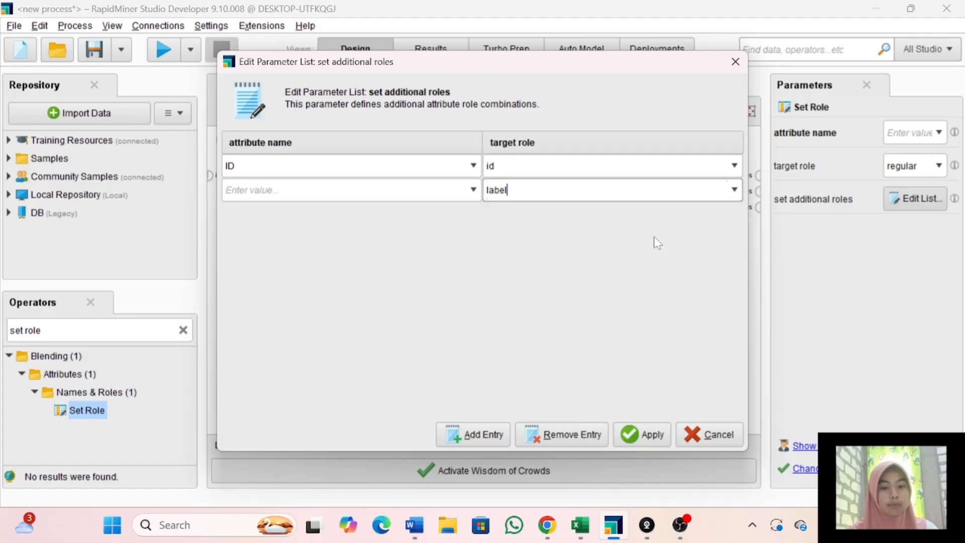
{"action": "left_click", "coordinate": [424, 191]}
{"action": "type", "text": "Nil"}
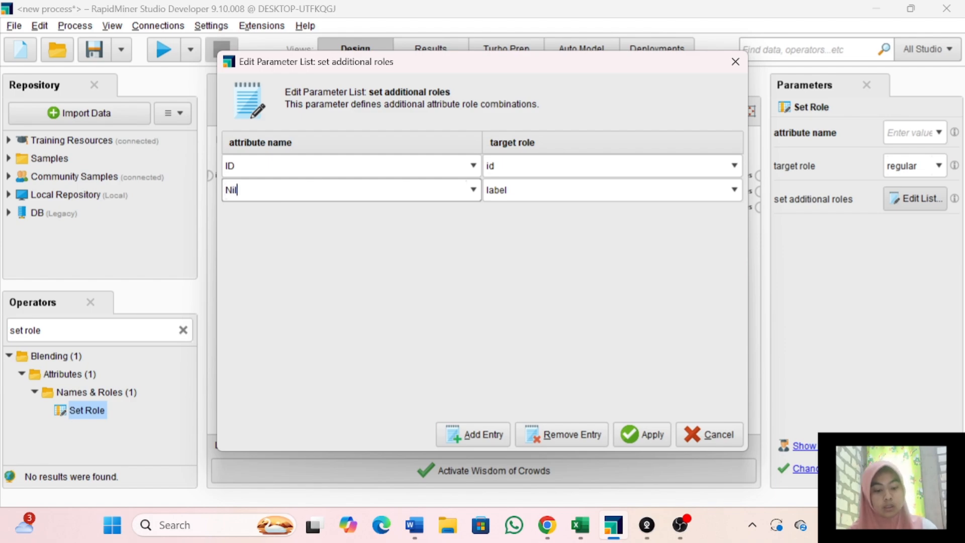
{"action": "type", "text": "ai_Uj"}
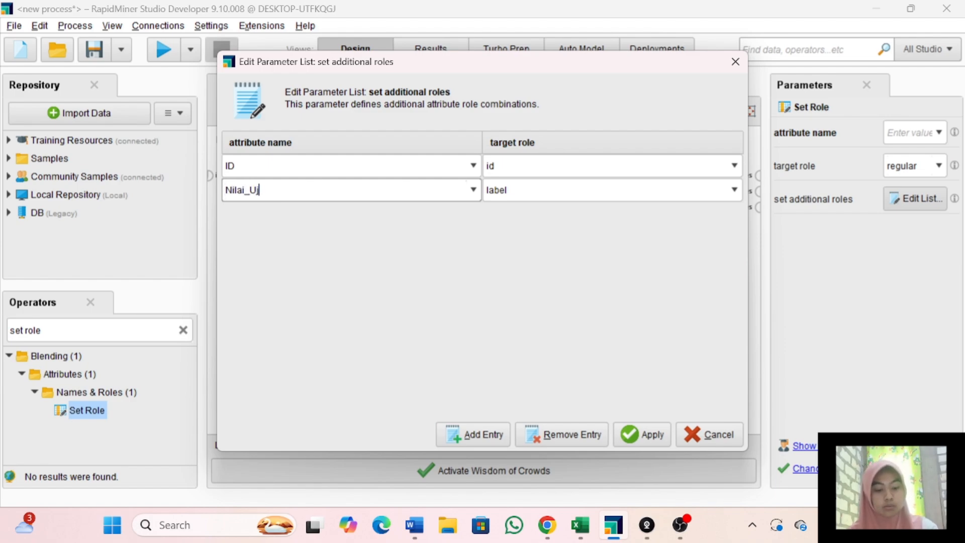
{"action": "type", "text": "ian(Y"}
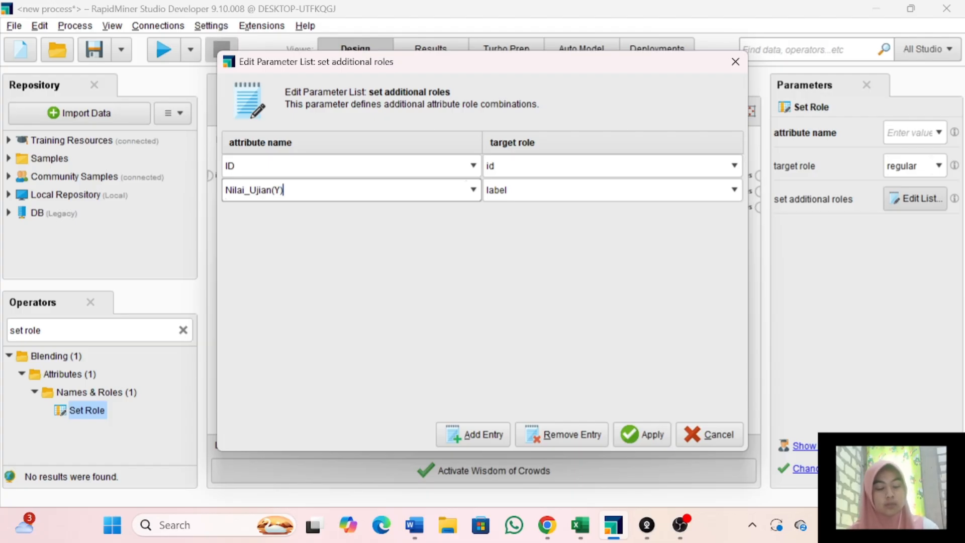
{"action": "left_click", "coordinate": [640, 435]}
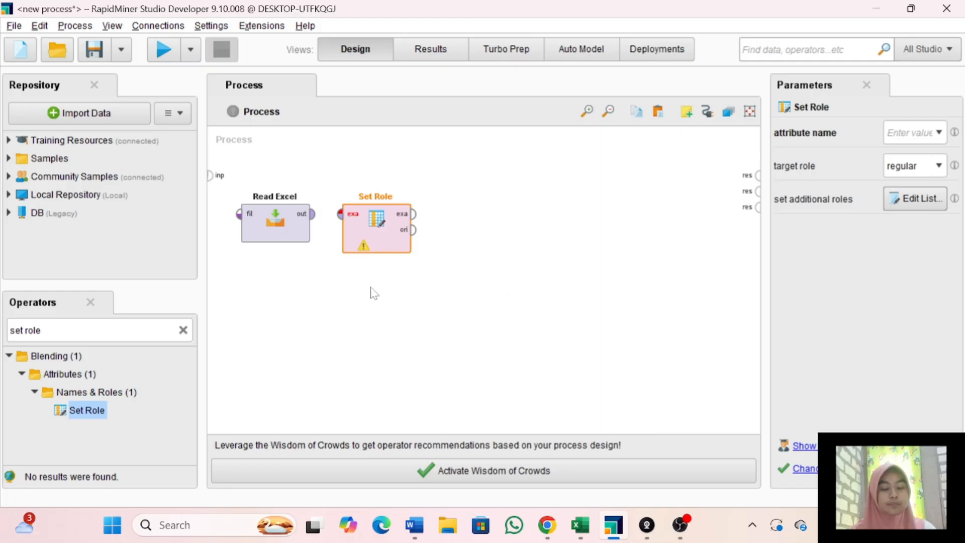
Connect Read Excel's output to Set Role's example input, and set Set Role's attribute name to ID with target role id
{"action": "left_click", "coordinate": [312, 214]}
{"action": "left_click", "coordinate": [340, 214]}
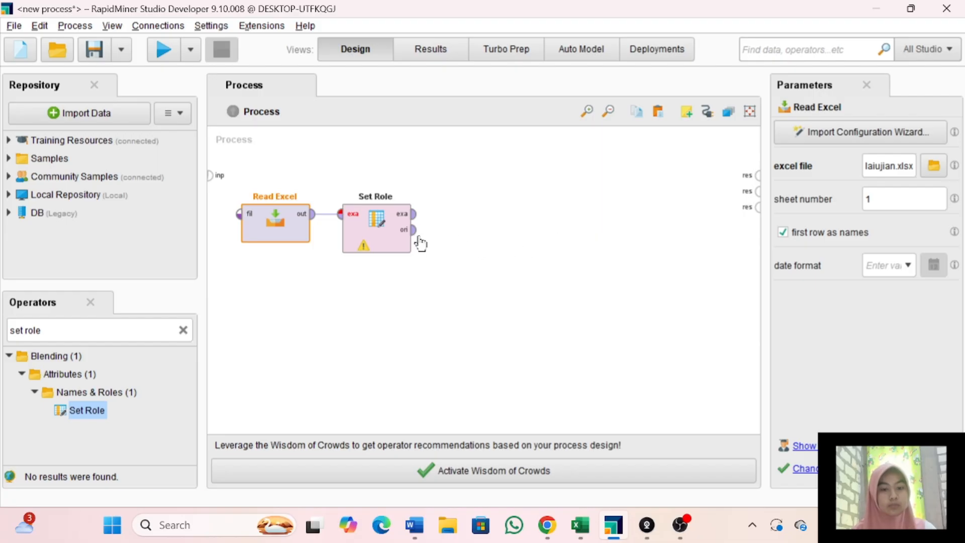
{"action": "left_click", "coordinate": [398, 241]}
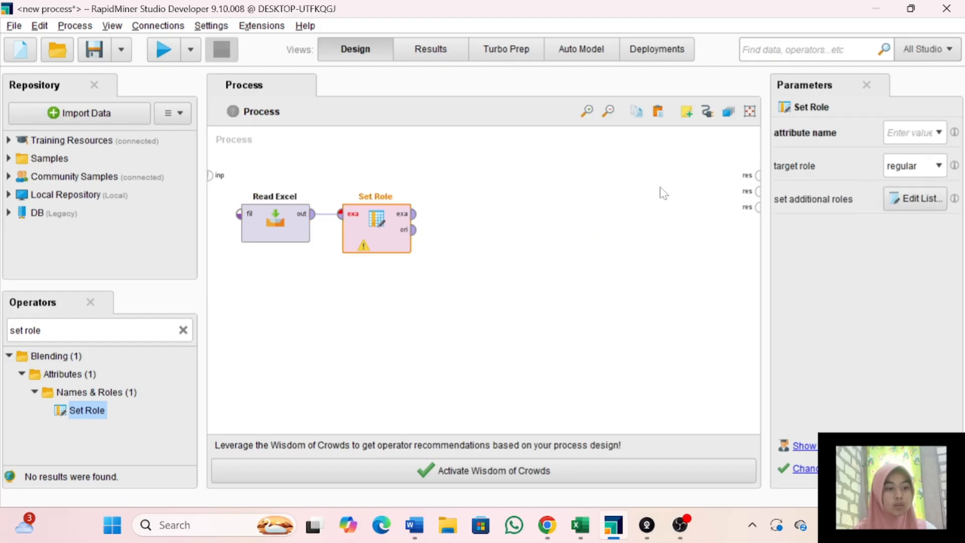
{"action": "left_click", "coordinate": [936, 136]}
{"action": "left_click", "coordinate": [921, 150]}
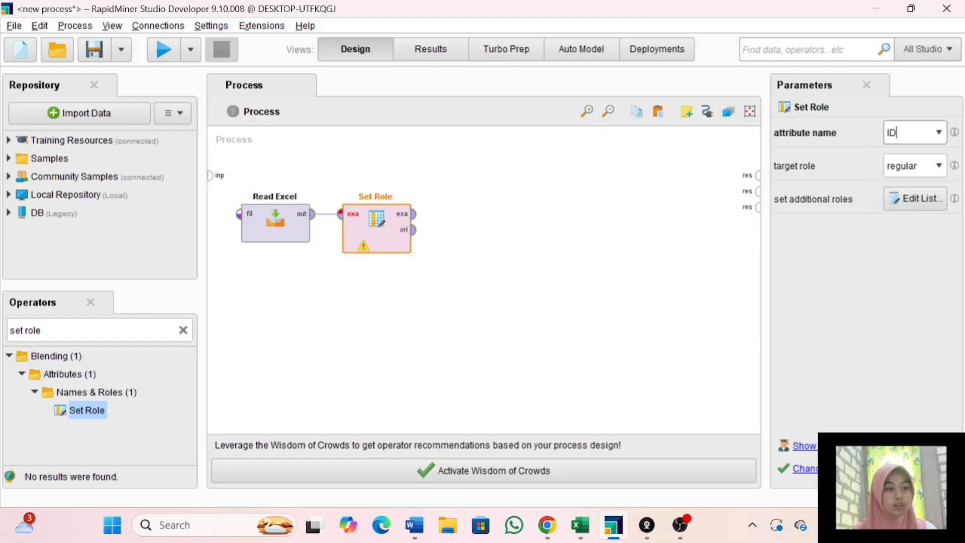
{"action": "left_click", "coordinate": [943, 174]}
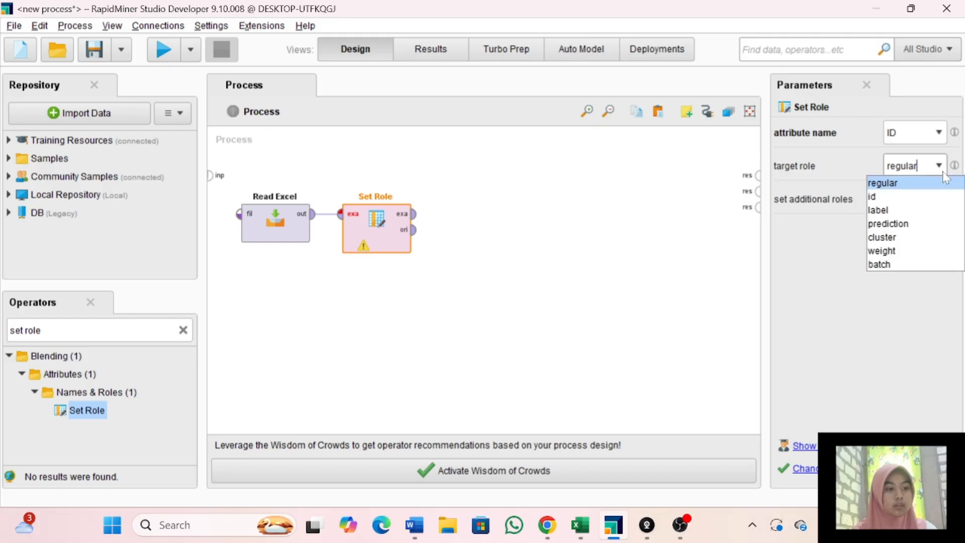
{"action": "left_click", "coordinate": [927, 195]}
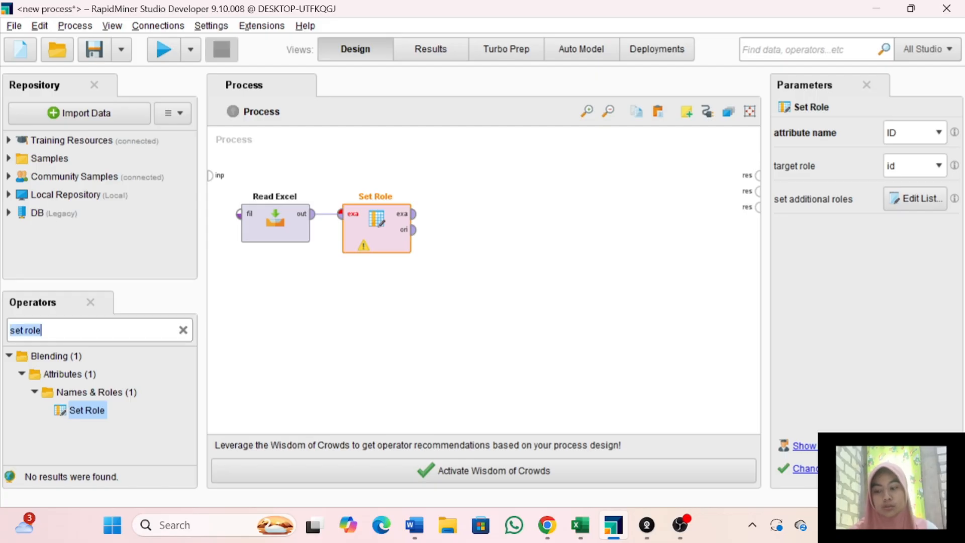
Add a Nominal to Numerical operator after Set Role and connect Set Role's example output to its input
{"action": "type", "text": "nomi"}
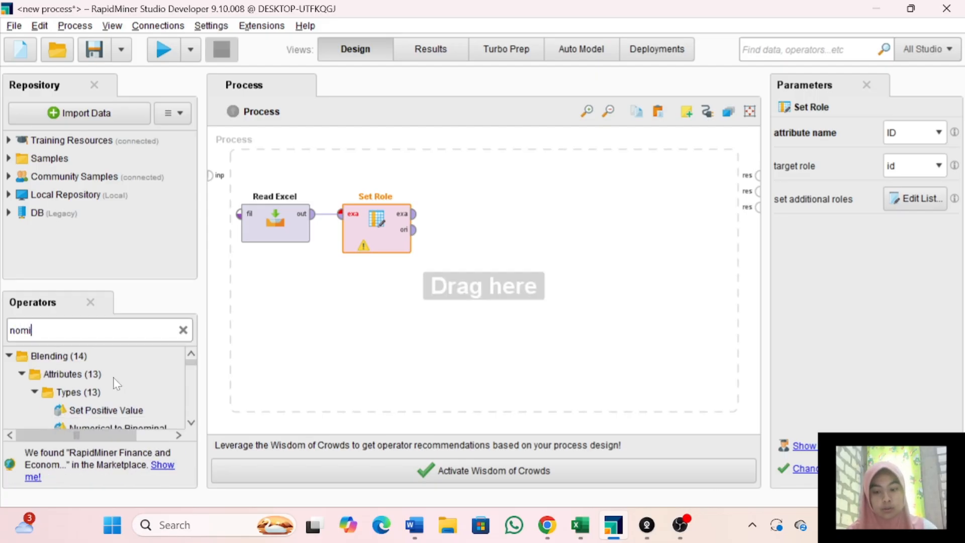
{"action": "scroll", "coordinate": [117, 382], "scroll_direction": "down", "scroll_amount": 2}
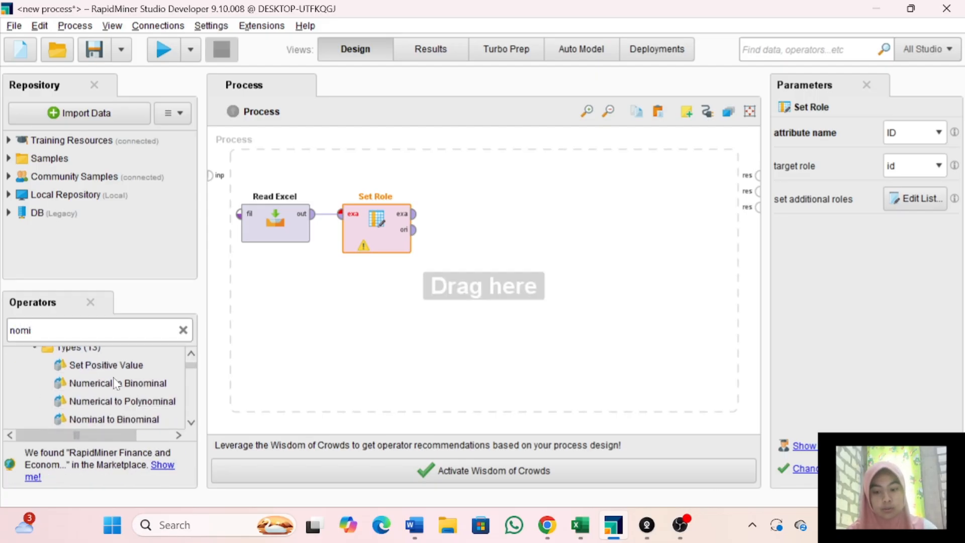
{"action": "scroll", "coordinate": [131, 407], "scroll_direction": "down", "scroll_amount": 1}
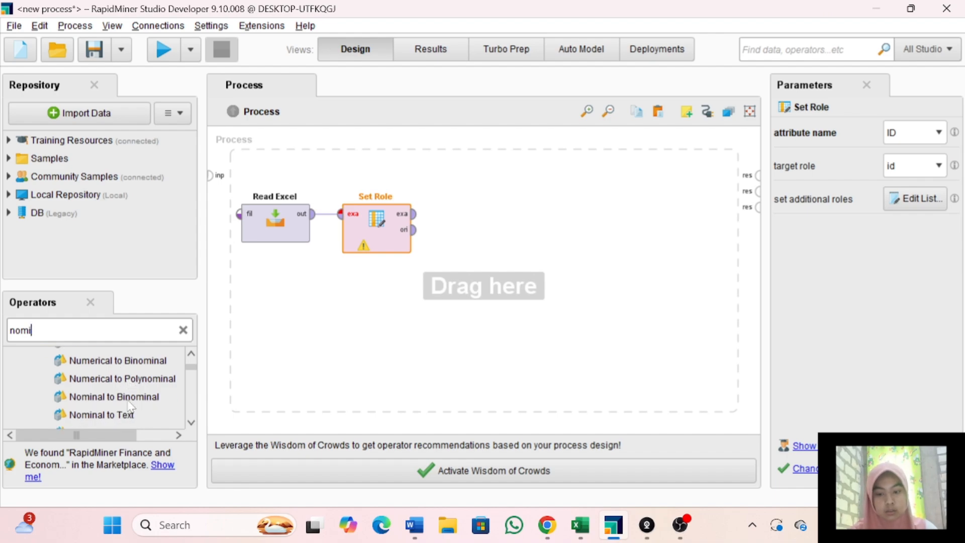
{"action": "scroll", "coordinate": [130, 411], "scroll_direction": "up", "scroll_amount": 2}
{"action": "scroll", "coordinate": [131, 410], "scroll_direction": "down", "scroll_amount": 5}
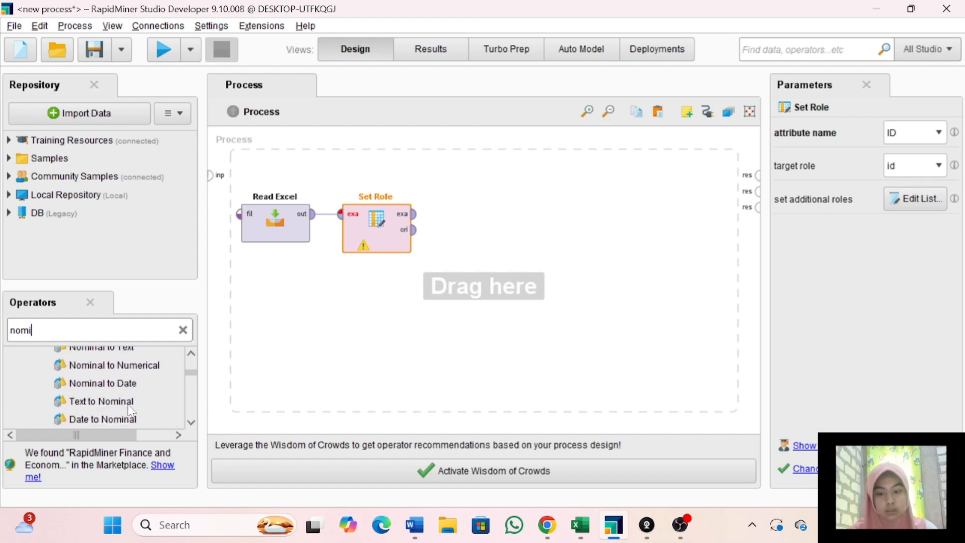
{"action": "scroll", "coordinate": [132, 411], "scroll_direction": "down", "scroll_amount": 1}
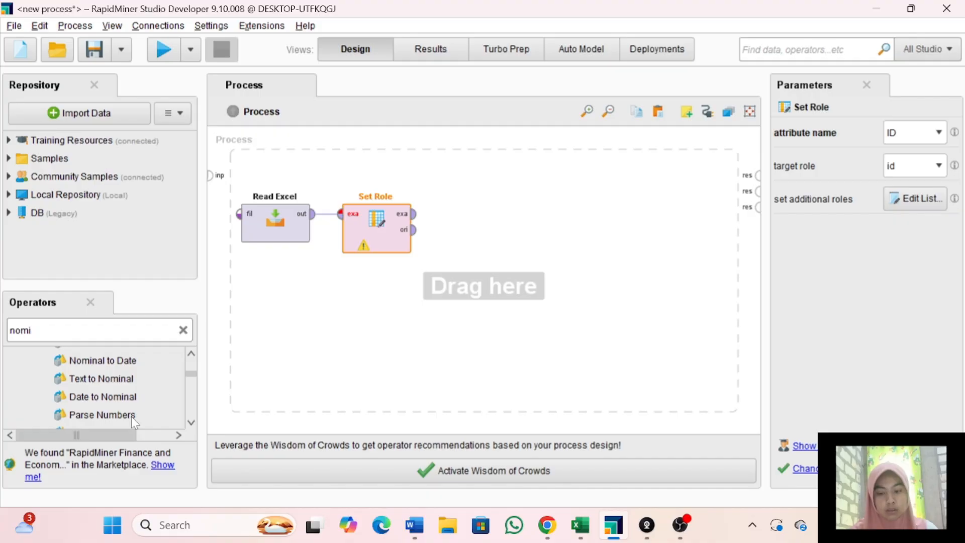
{"action": "scroll", "coordinate": [134, 421], "scroll_direction": "up", "scroll_amount": 1}
{"action": "left_click_drag", "start_coordinate": [136, 365], "coordinate": [466, 211]}
{"action": "left_click", "coordinate": [413, 214]}
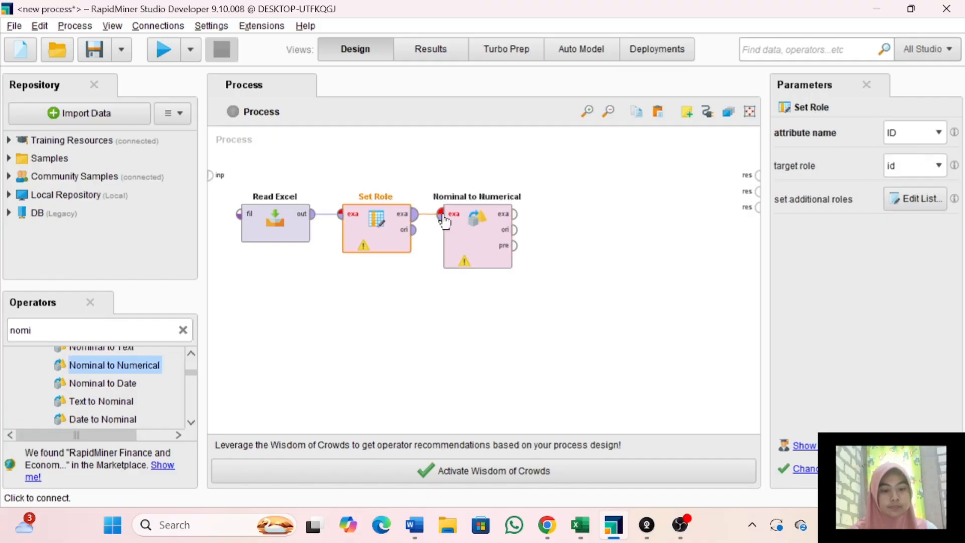
{"action": "left_click", "coordinate": [442, 215]}
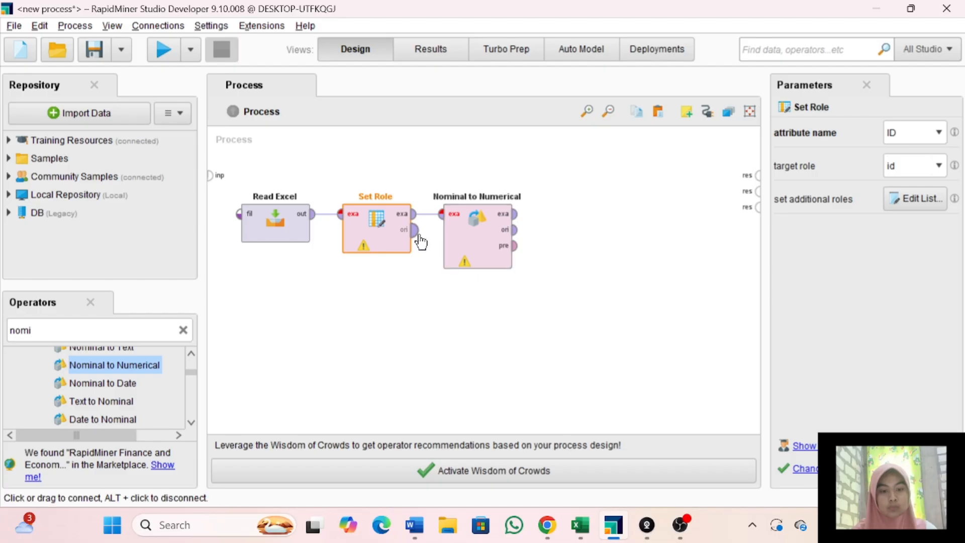
{"action": "left_click", "coordinate": [475, 256]}
{"action": "left_click", "coordinate": [376, 251]}
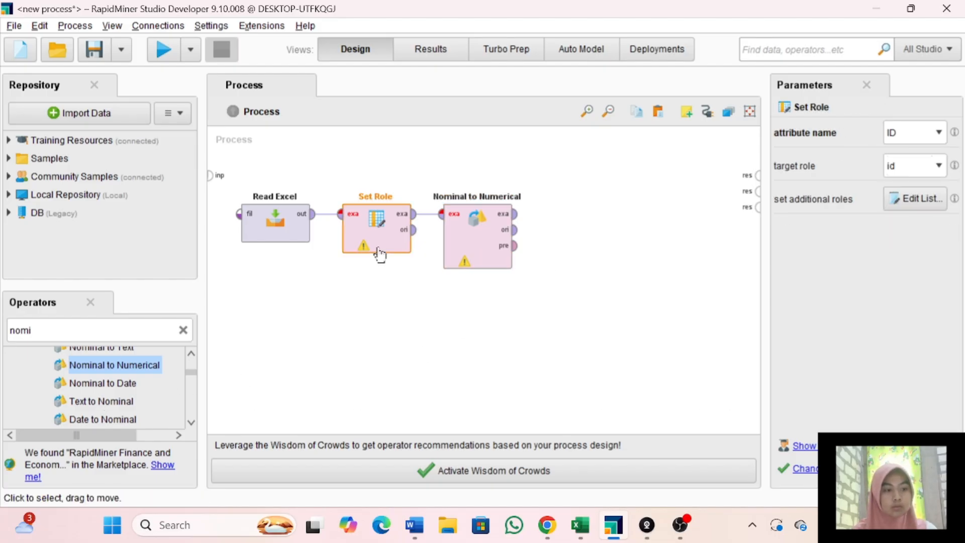
Change the second additional role entry's attribute name to Nilai_Ujian (Y) in Set Role, keeping the label role, and apply the list
{"action": "left_click", "coordinate": [908, 201]}
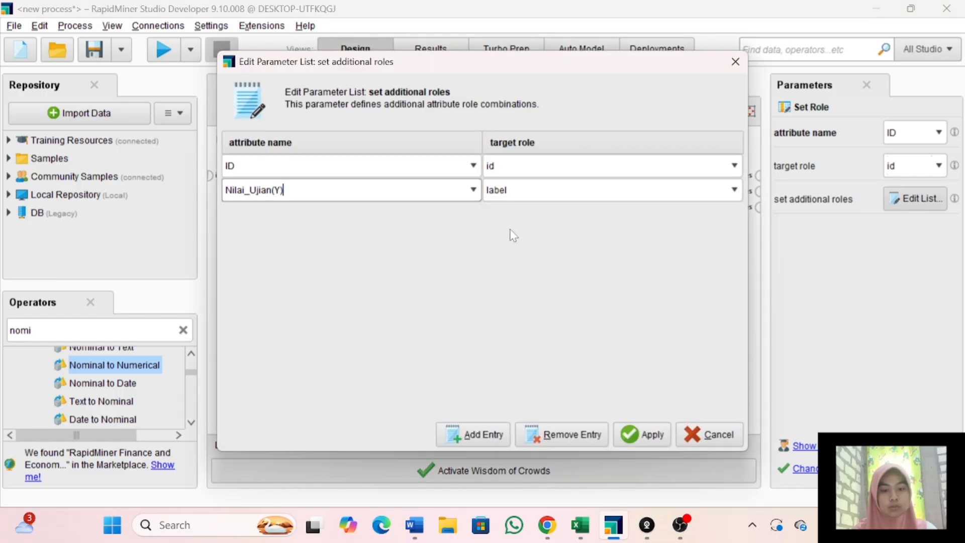
{"action": "left_click", "coordinate": [474, 190]}
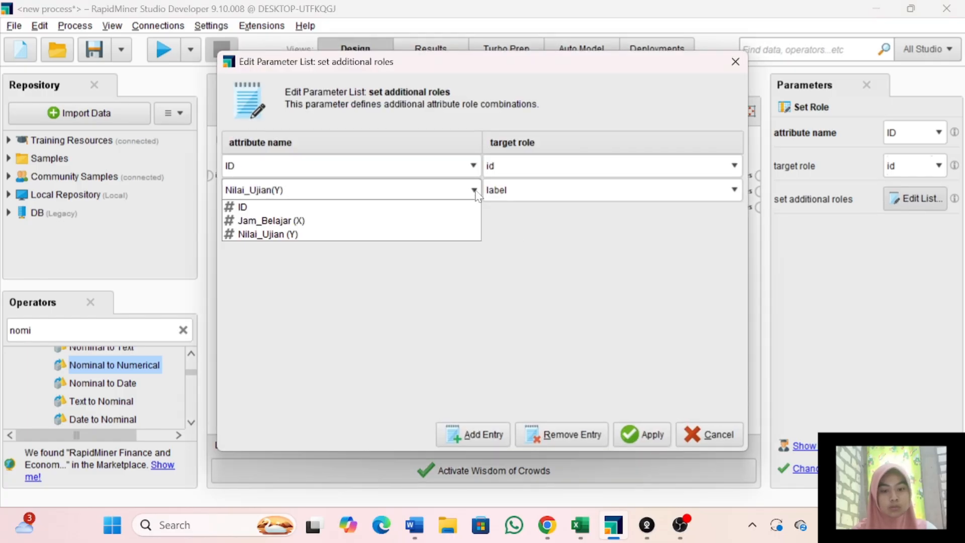
{"action": "left_click", "coordinate": [421, 235]}
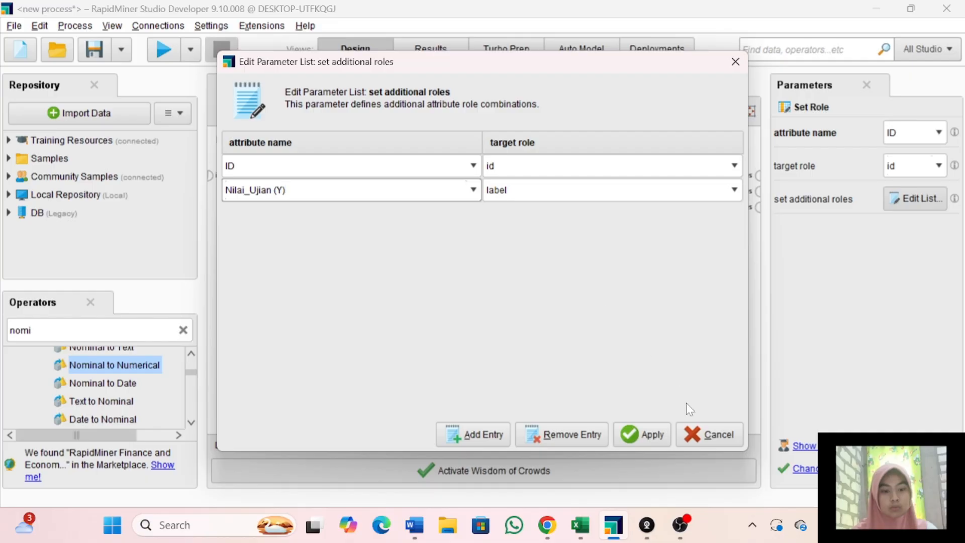
{"action": "left_click", "coordinate": [643, 434]}
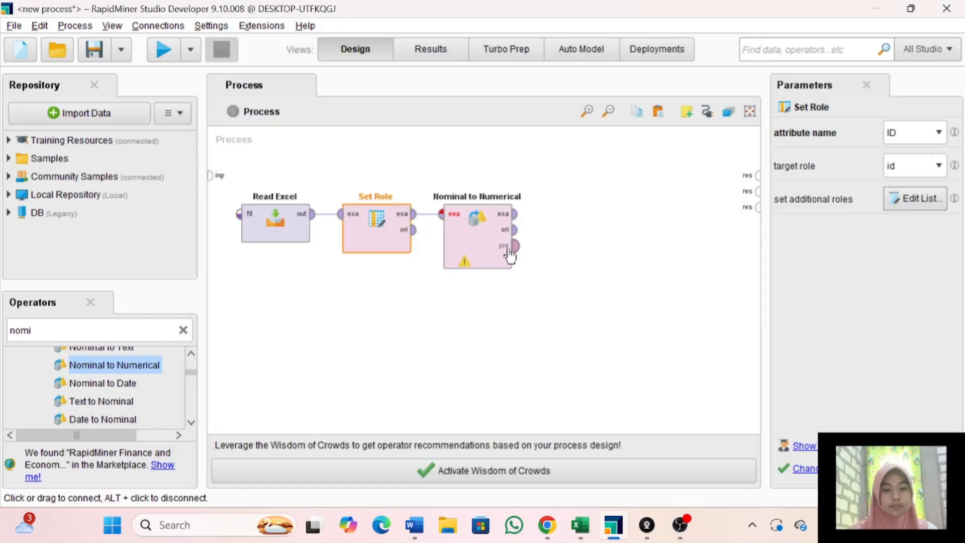
Add a Linear Regression operator after Nominal to Numerical and connect Nominal to Numerical's example output to its training input
{"action": "double_click", "coordinate": [20, 331]}
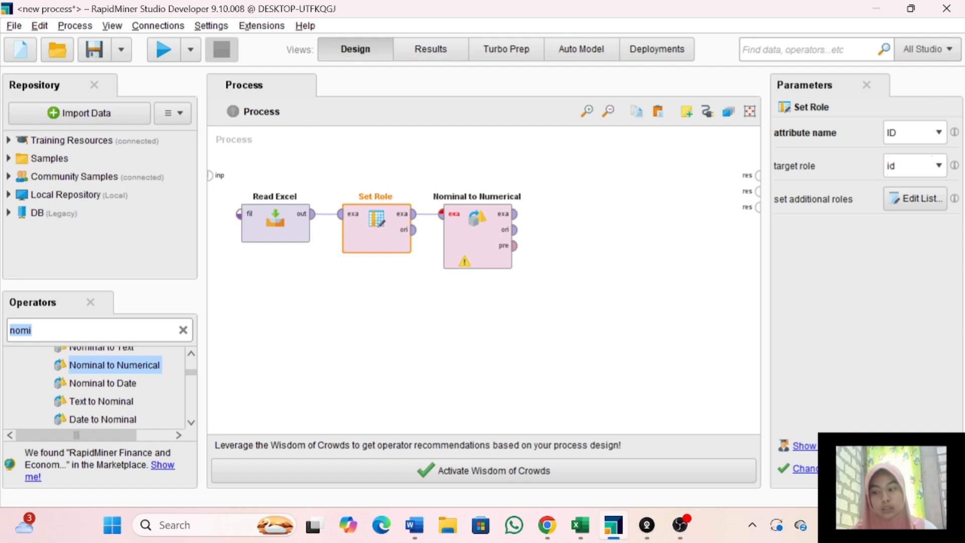
{"action": "type", "text": "line"}
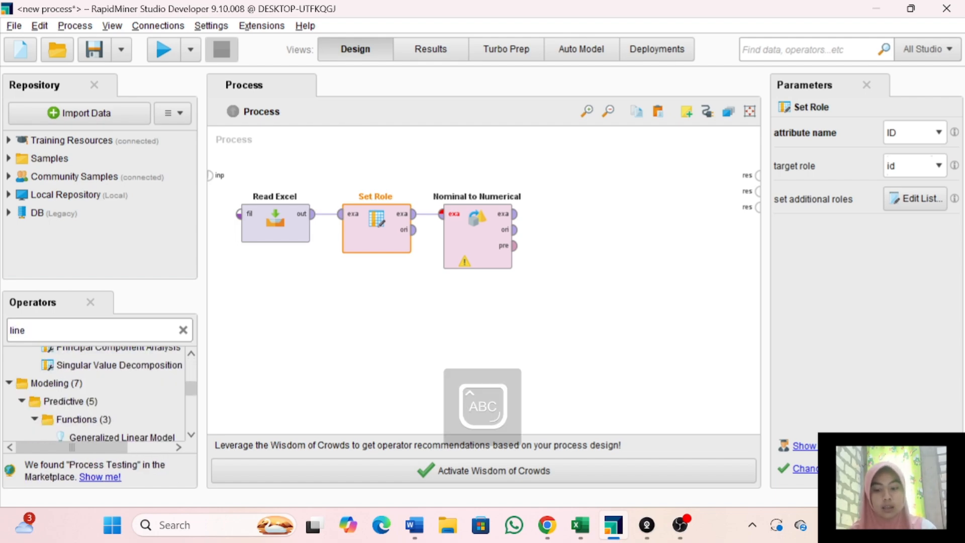
{"action": "type", "text": "a"}
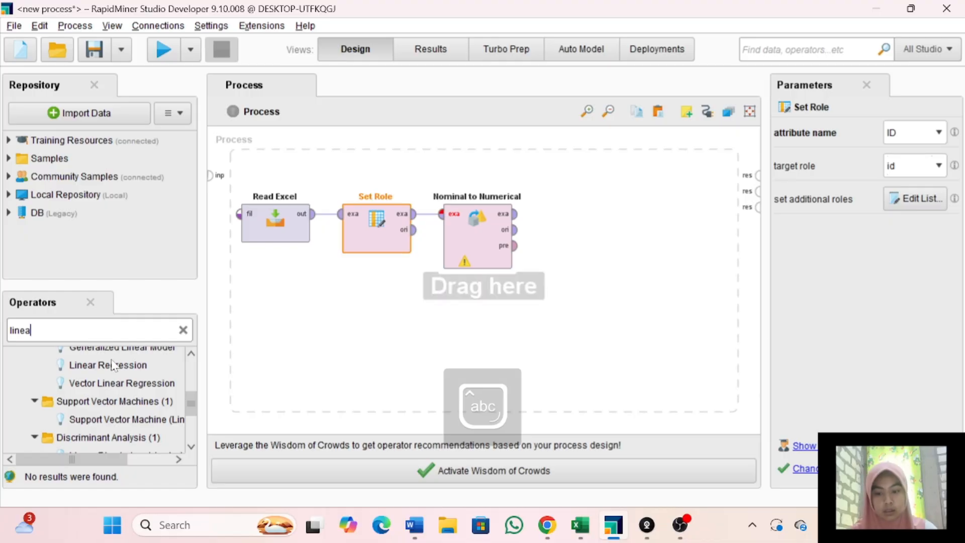
{"action": "left_click_drag", "start_coordinate": [107, 365], "coordinate": [570, 217]}
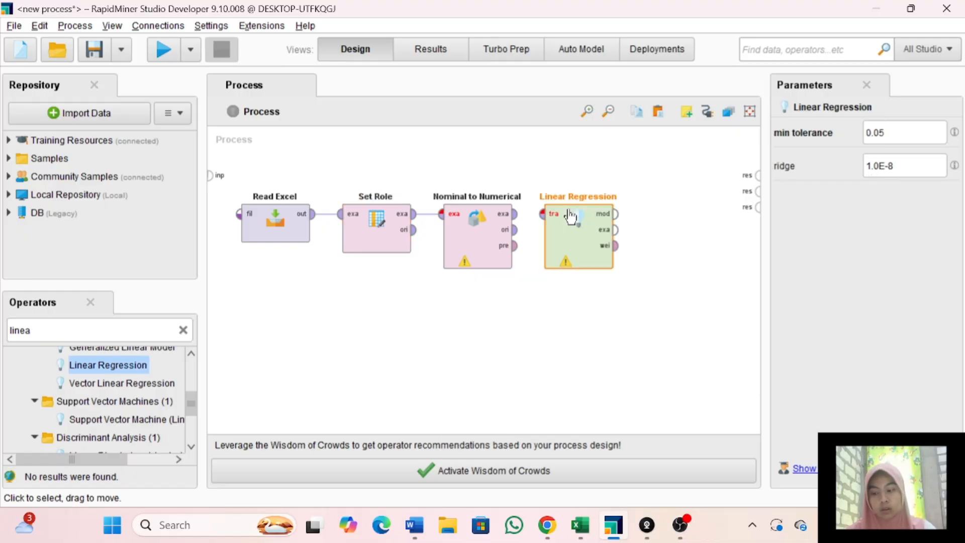
{"action": "left_click", "coordinate": [514, 214]}
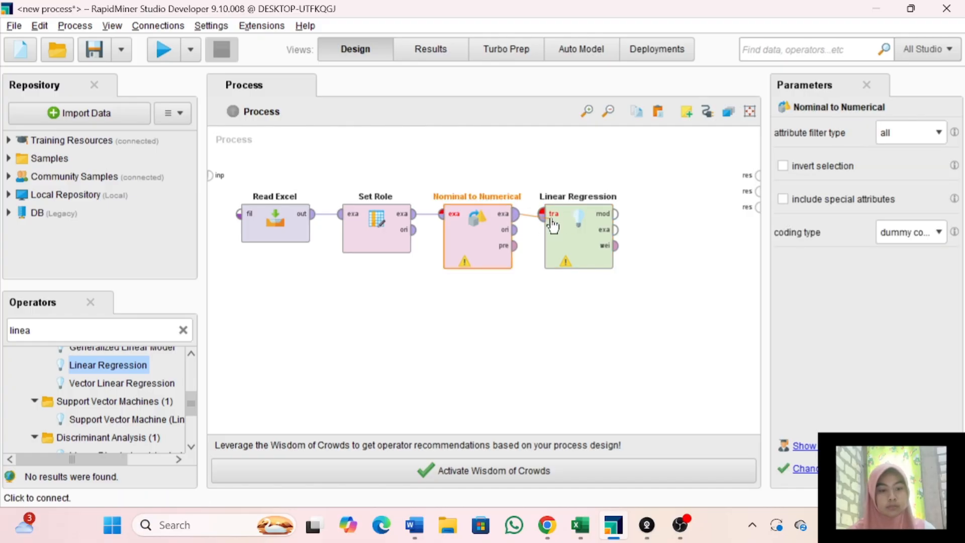
{"action": "left_click", "coordinate": [543, 214]}
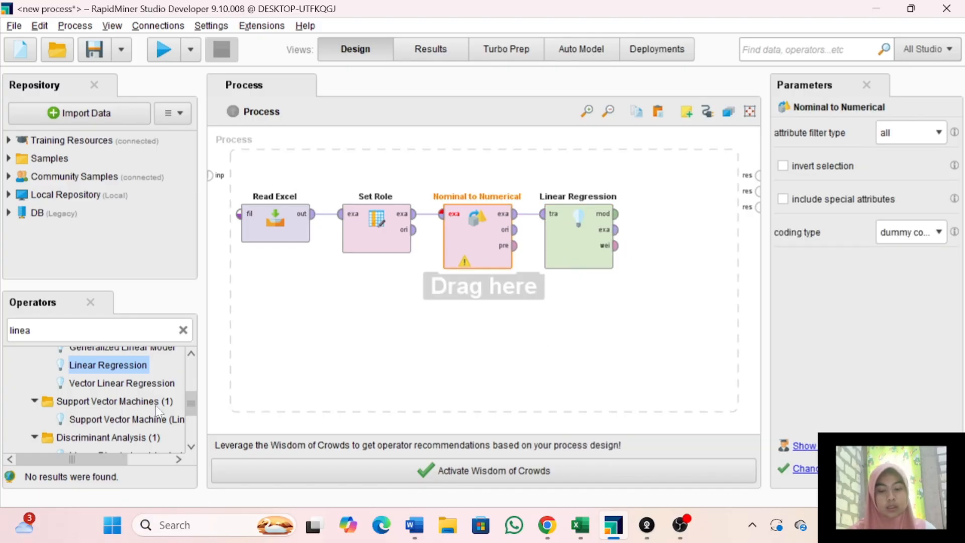
Add an Apply Model operator after Linear Regression, linking Linear Regression's model and example outputs to its model and unlabelled inputs
{"action": "left_click", "coordinate": [105, 330]}
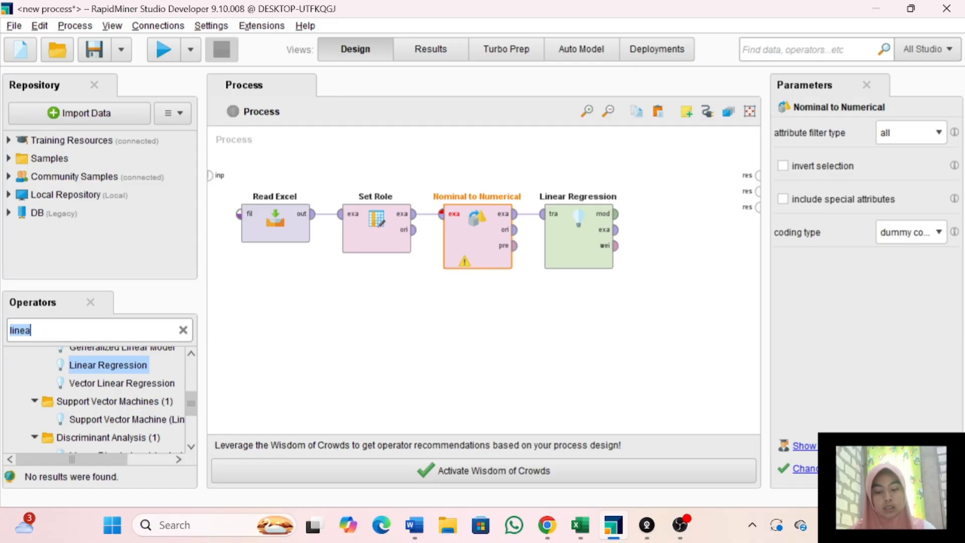
{"action": "type", "text": "apply"}
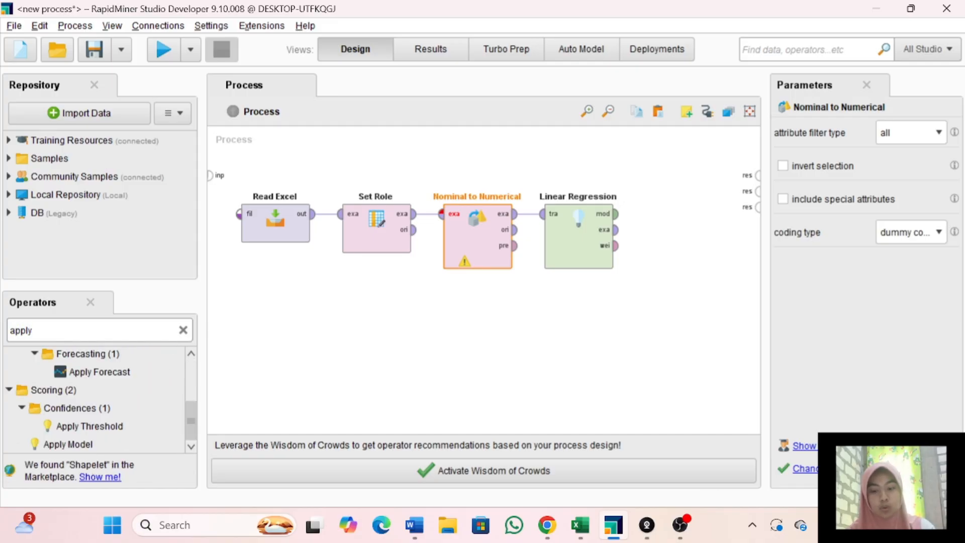
{"action": "left_click_drag", "start_coordinate": [68, 444], "coordinate": [643, 231]}
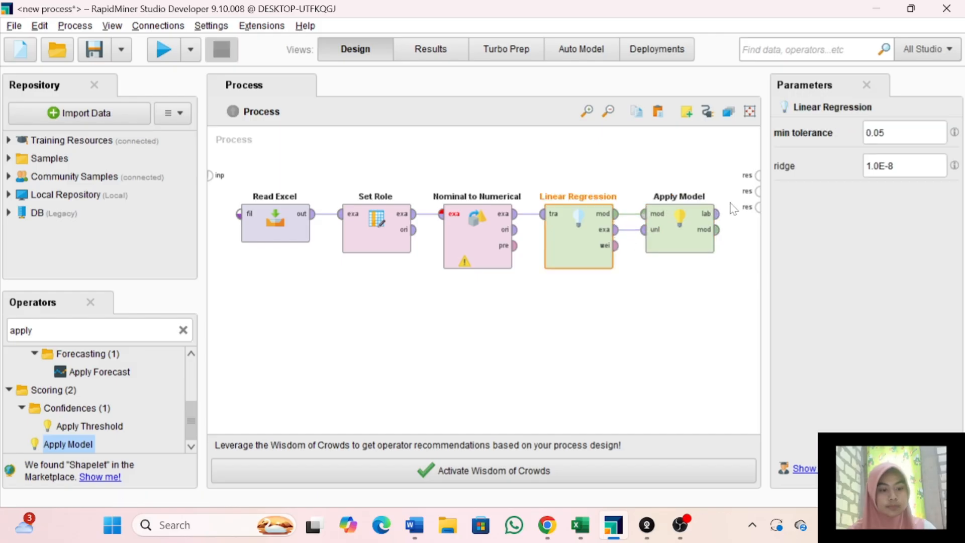
Connect Apply Model's labelled data and model outputs to the first two result ports and run the process
{"action": "left_click", "coordinate": [717, 214]}
{"action": "left_click", "coordinate": [757, 173]}
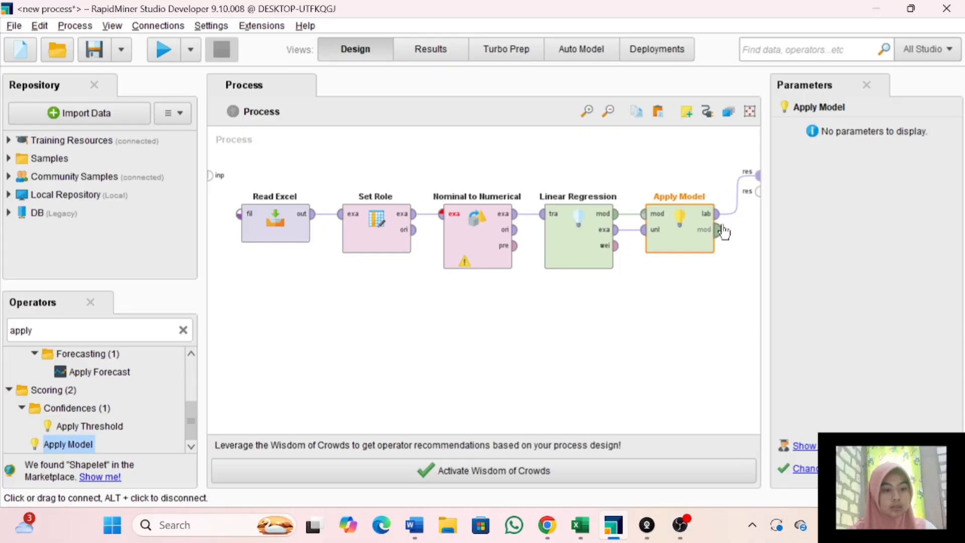
{"action": "left_click", "coordinate": [717, 229]}
{"action": "left_click", "coordinate": [757, 191]}
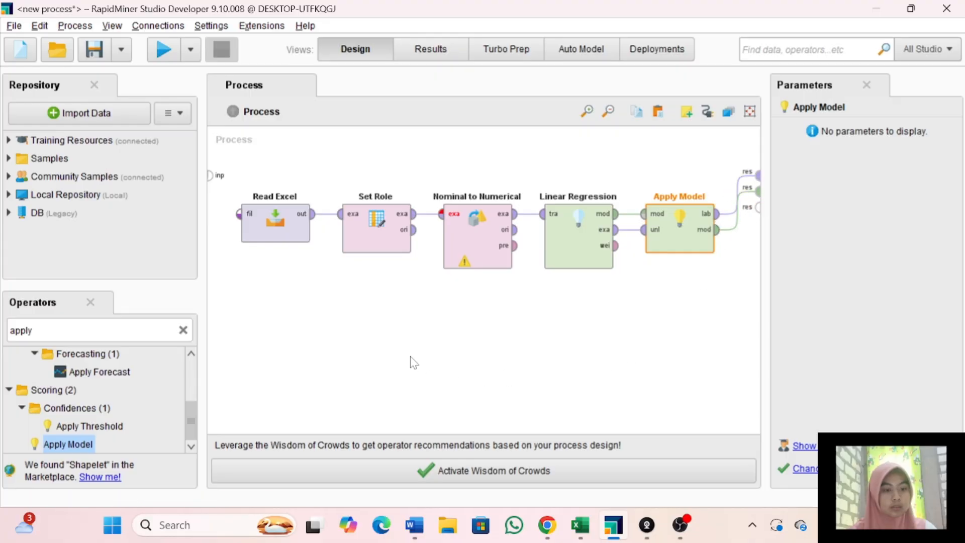
{"action": "left_click", "coordinate": [168, 52]}
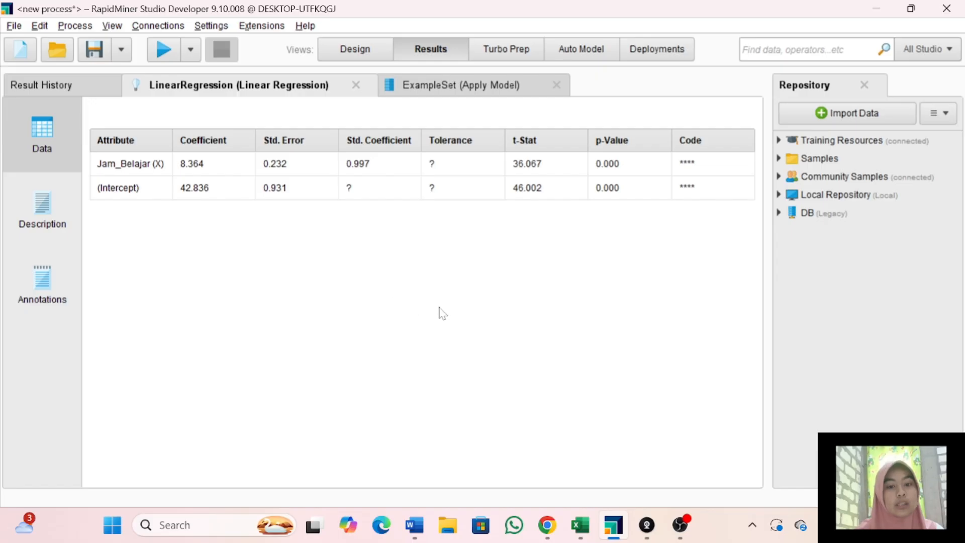
Compare the Linear Regression coefficient and intercept with the slope and intercept in Excel's Book1 workbook, then return to RapidMiner
{"action": "left_click", "coordinate": [580, 525]}
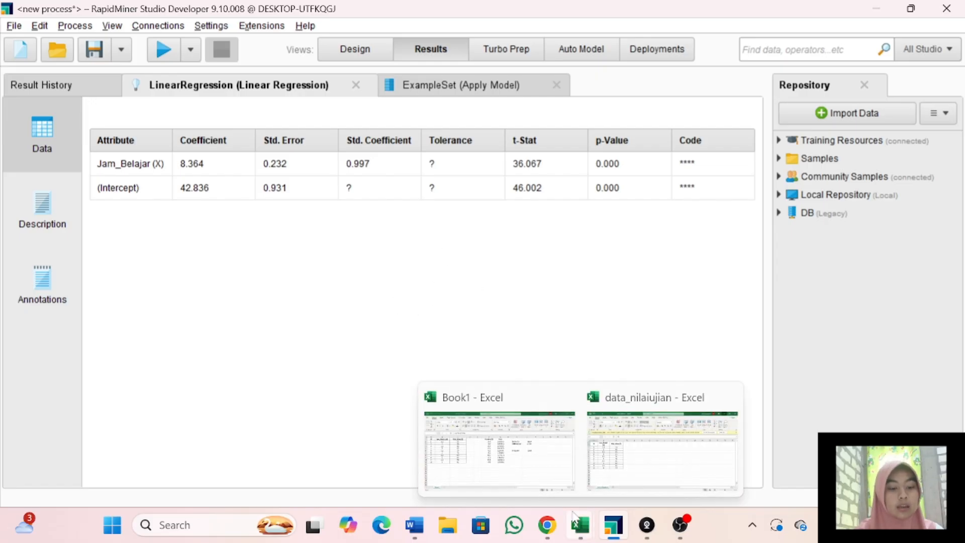
{"action": "left_click", "coordinate": [535, 457]}
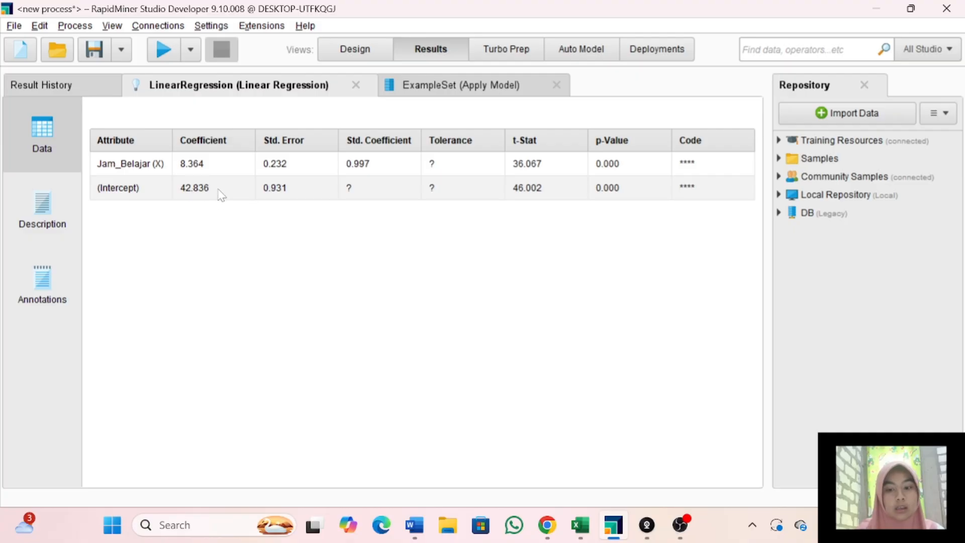
{"action": "mouse_move", "coordinate": [556, 532]}
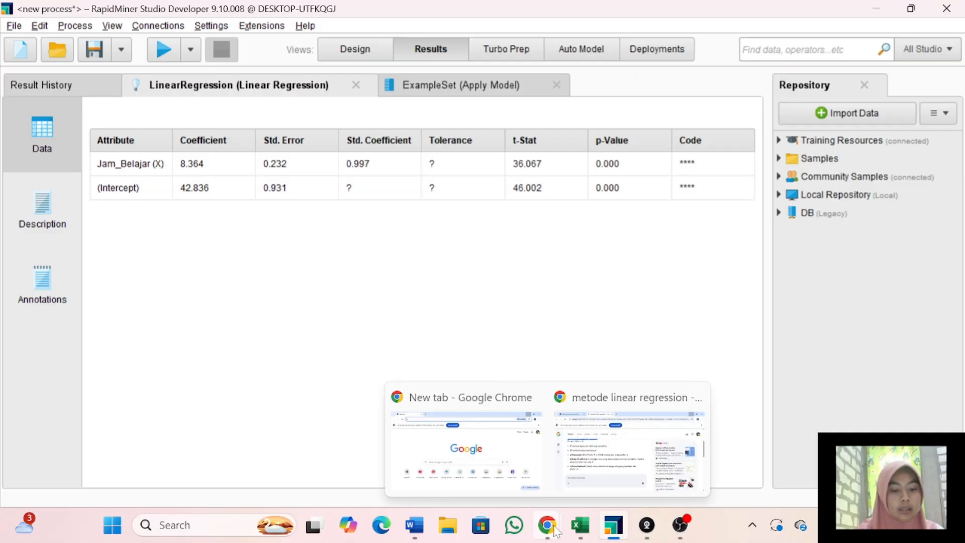
{"action": "mouse_move", "coordinate": [556, 463]}
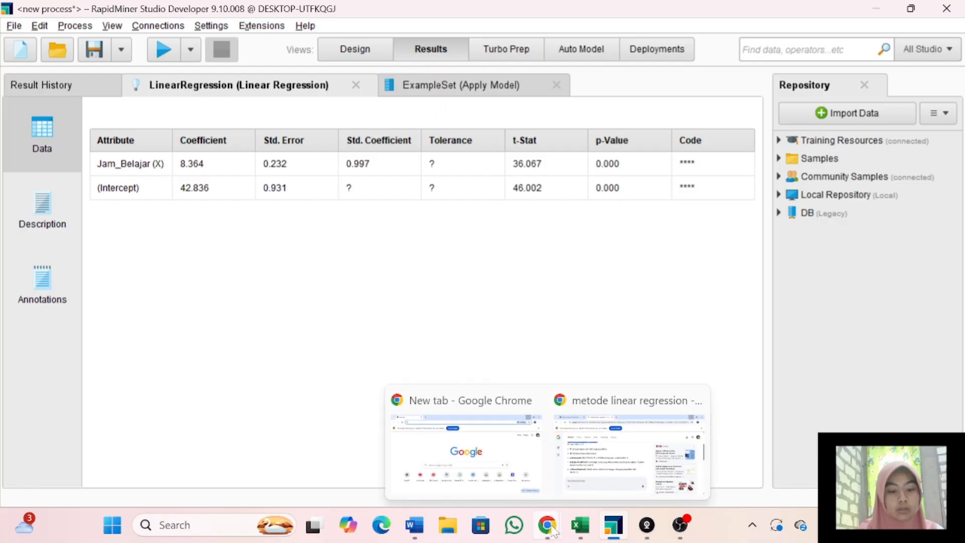
{"action": "mouse_move", "coordinate": [609, 465]}
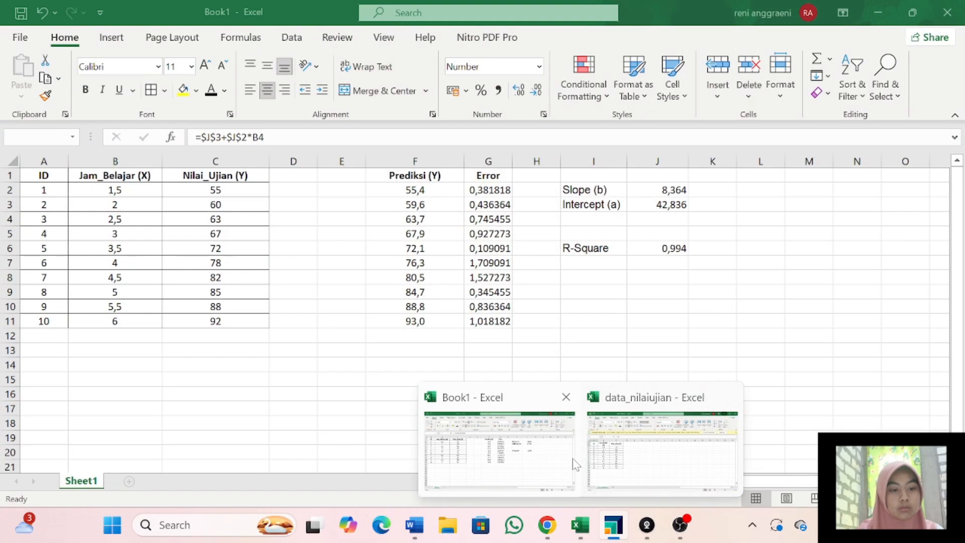
{"action": "left_click", "coordinate": [565, 457]}
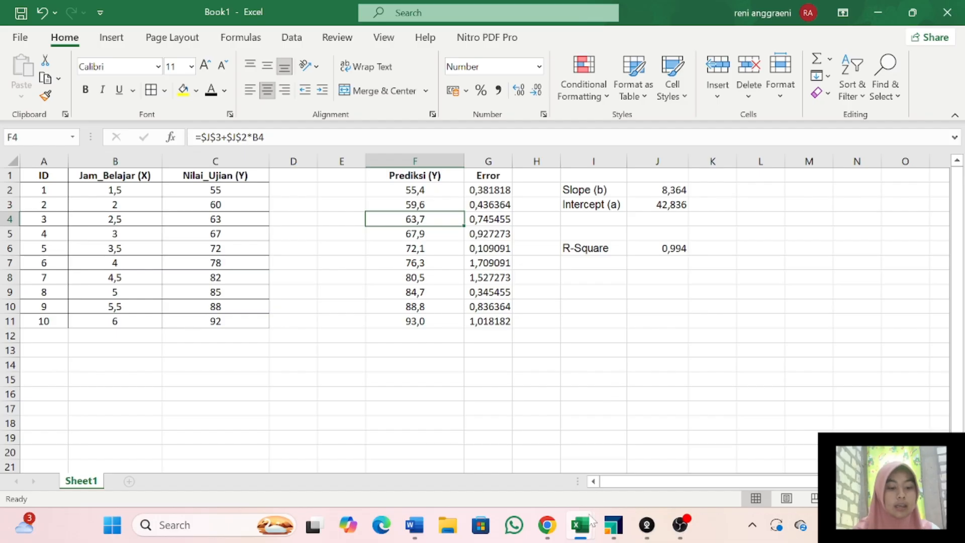
{"action": "left_click", "coordinate": [612, 447]}
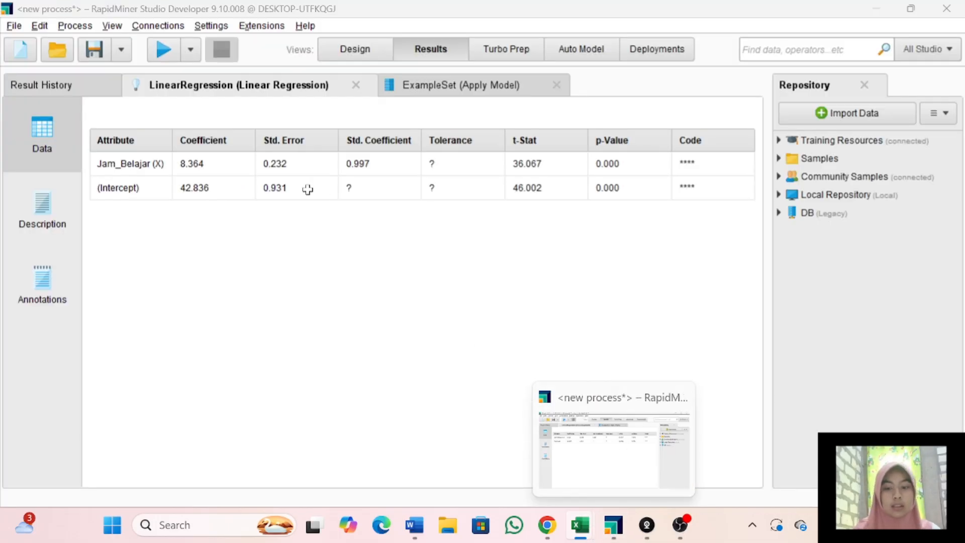
{"action": "left_click", "coordinate": [602, 525]}
{"action": "left_click", "coordinate": [626, 484]}
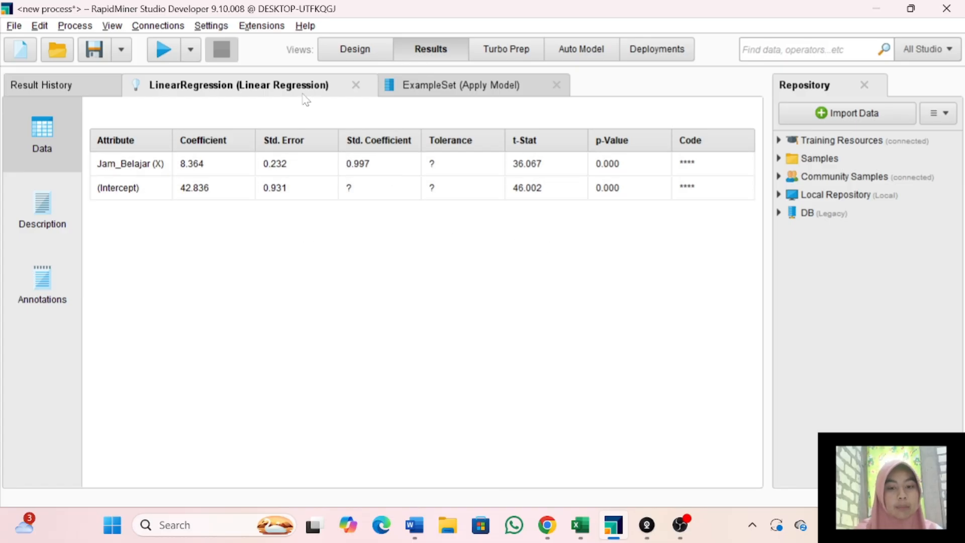
View the predictions in the ExampleSet (Apply Model) result and switch to the Book1 workbook in Excel to compare them
{"action": "left_click", "coordinate": [421, 95]}
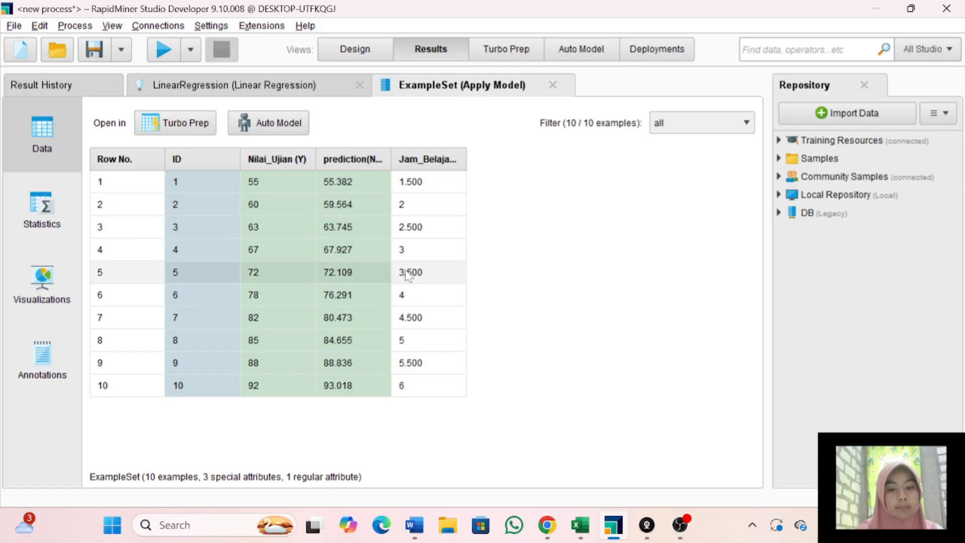
{"action": "mouse_move", "coordinate": [580, 523]}
{"action": "left_click", "coordinate": [578, 488]}
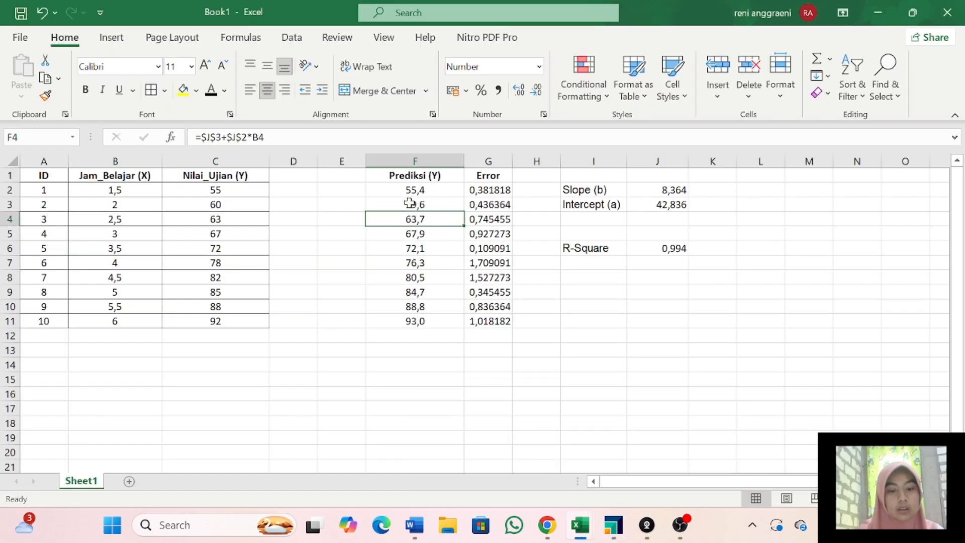
Show the first Prediksi (Y) value in cell F2 with three decimal places
{"action": "left_click", "coordinate": [416, 189]}
{"action": "left_click", "coordinate": [417, 202]}
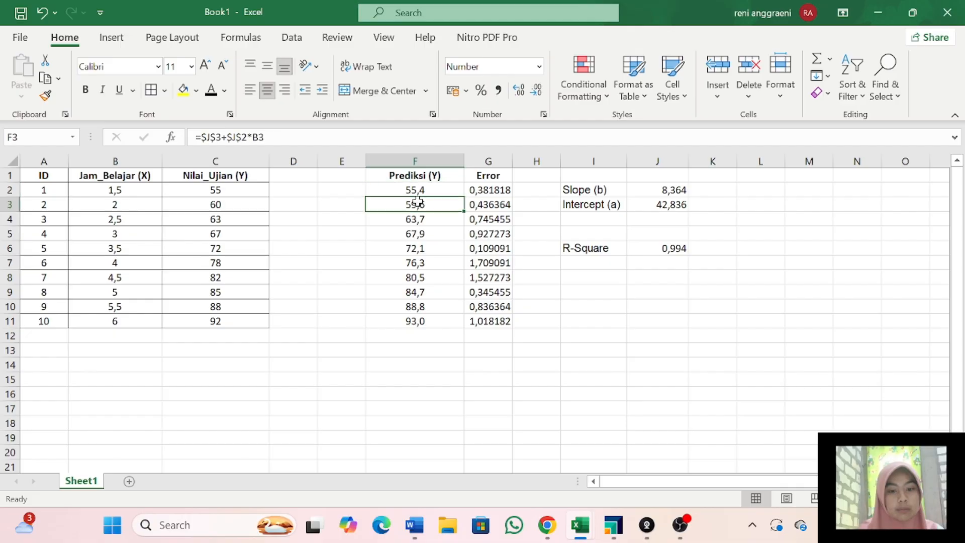
{"action": "left_click", "coordinate": [437, 186]}
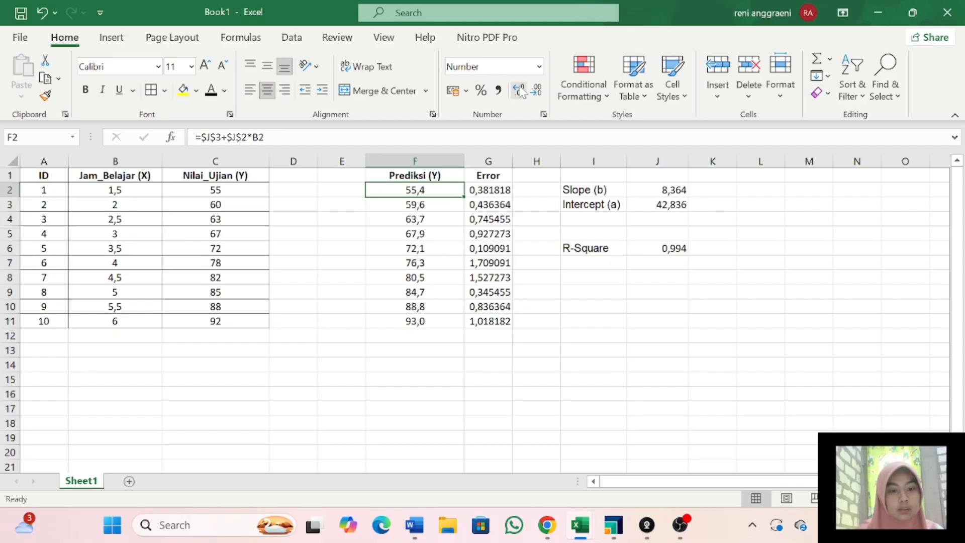
{"action": "left_click", "coordinate": [523, 92]}
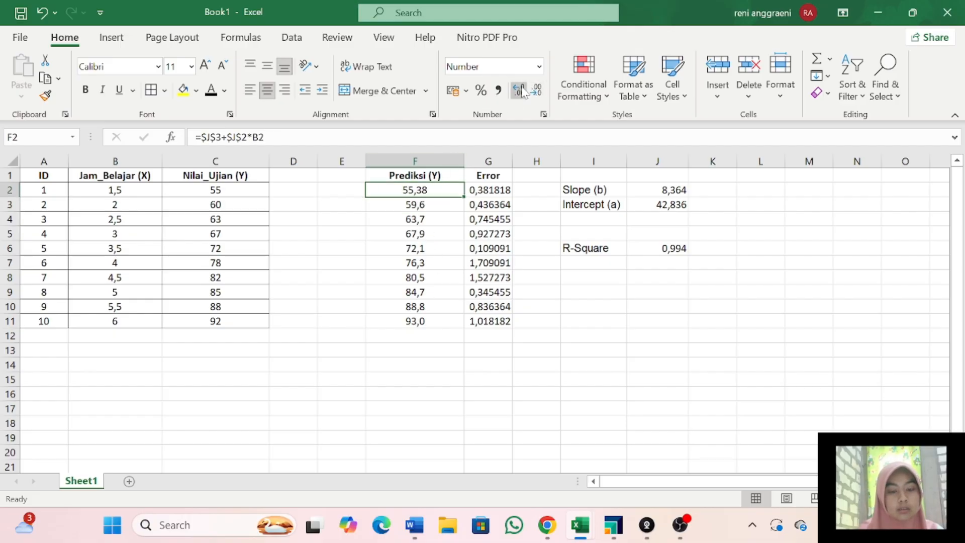
{"action": "left_click", "coordinate": [522, 93]}
{"action": "left_click", "coordinate": [536, 92]}
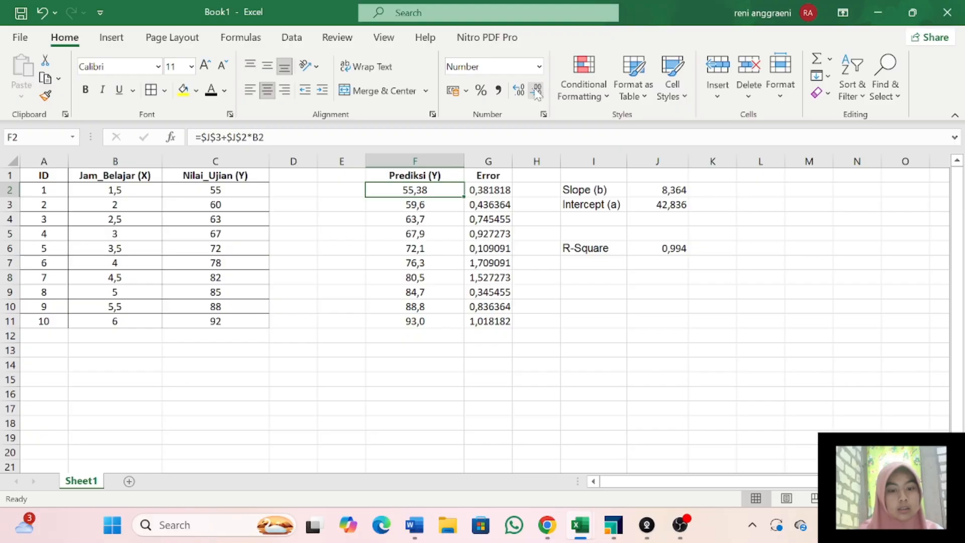
{"action": "left_click", "coordinate": [536, 92]}
{"action": "left_click", "coordinate": [519, 92]}
{"action": "left_click", "coordinate": [519, 92]}
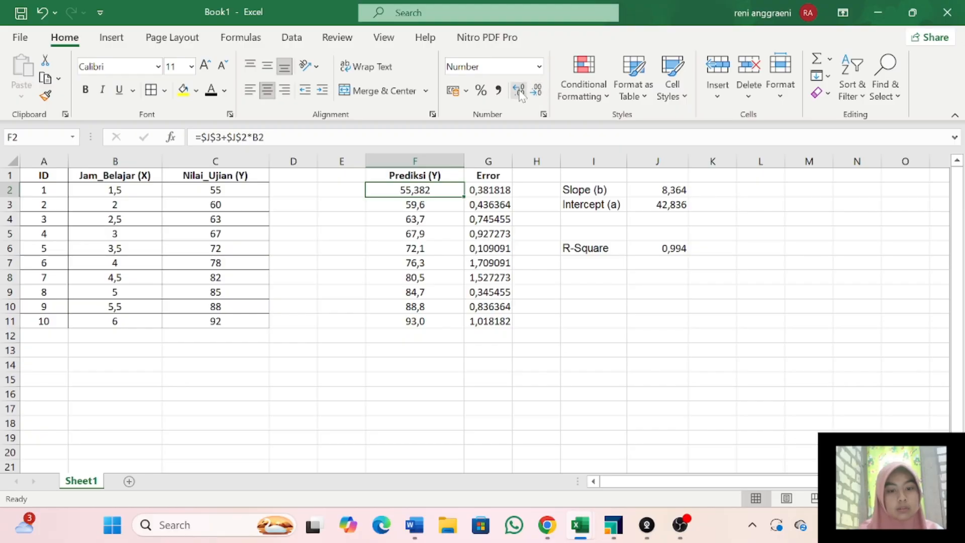
Show the remaining Prediksi (Y) values in F3:F11 with three decimal places
{"action": "left_click", "coordinate": [428, 215]}
{"action": "left_click_drag", "start_coordinate": [432, 204], "coordinate": [425, 319]}
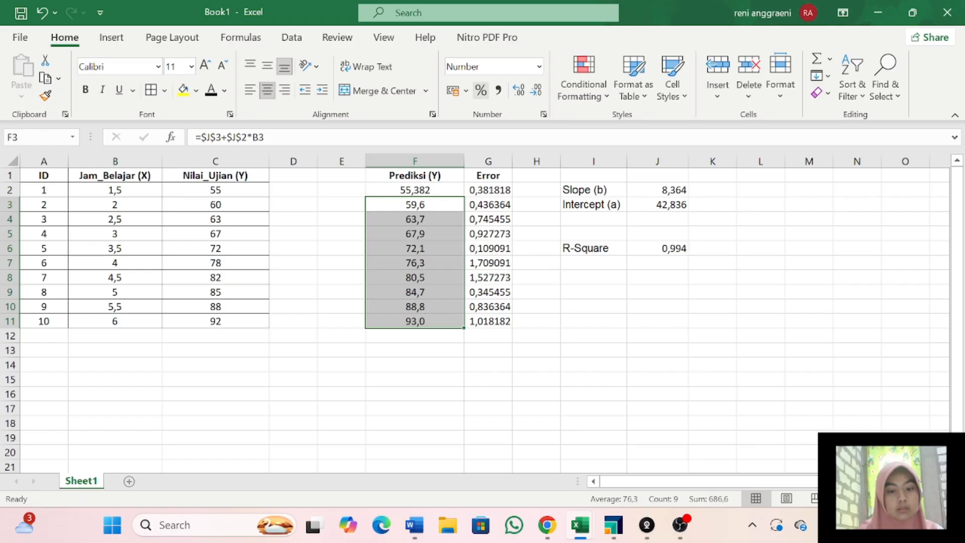
{"action": "left_click", "coordinate": [519, 91]}
{"action": "left_click", "coordinate": [519, 91]}
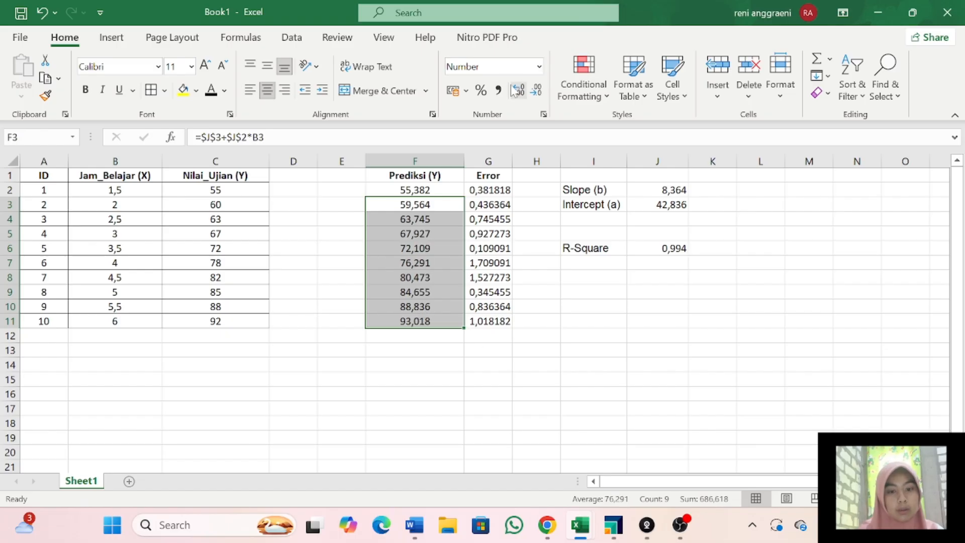
{"action": "left_click", "coordinate": [515, 345]}
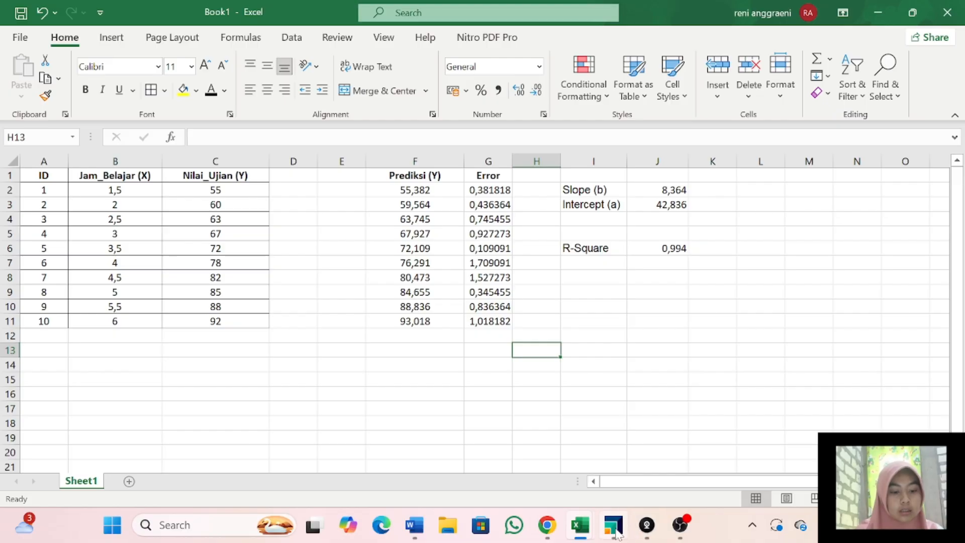
Compare the Excel predictions with RapidMiner's prediction column, switching back to RapidMiner's ExampleSet result
{"action": "mouse_move", "coordinate": [607, 532]}
{"action": "mouse_move", "coordinate": [612, 451]}
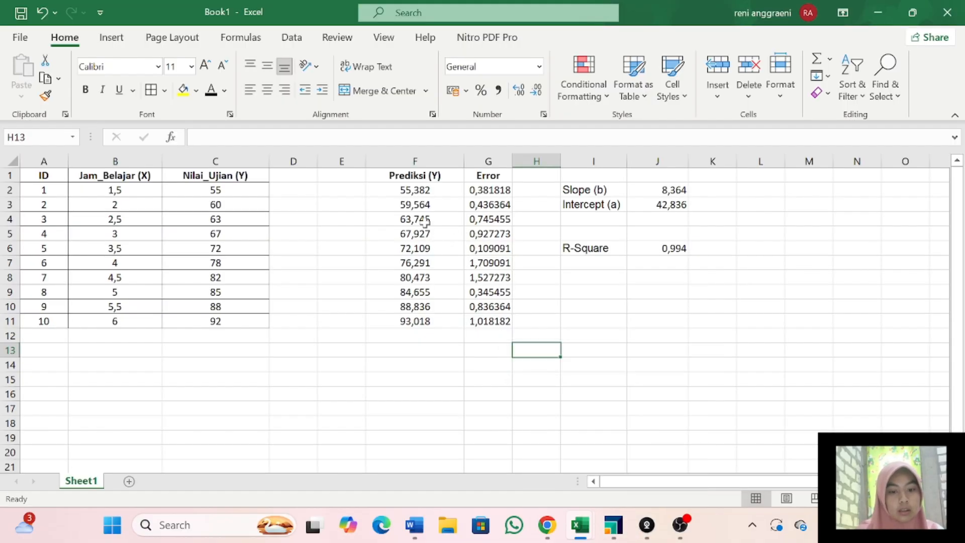
{"action": "mouse_move", "coordinate": [606, 471]}
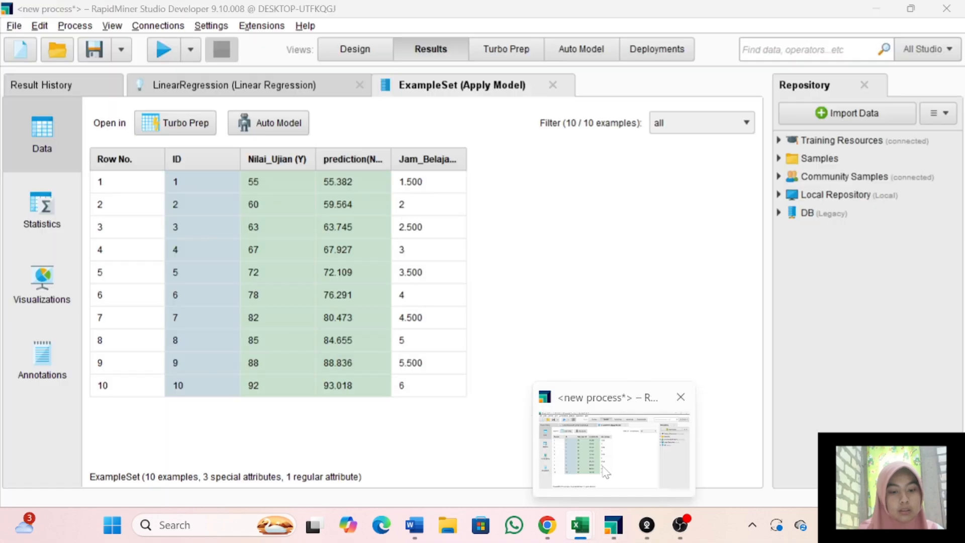
{"action": "left_click", "coordinate": [585, 440]}
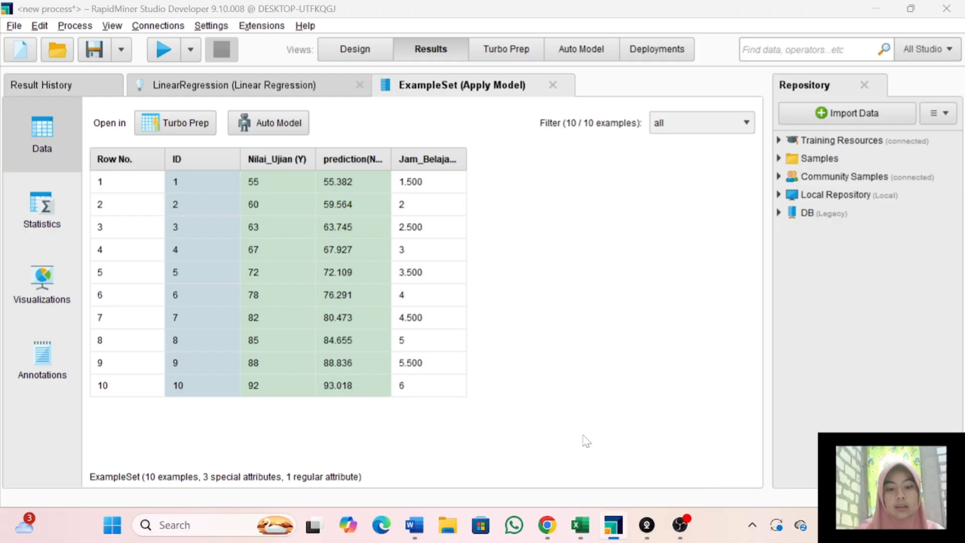